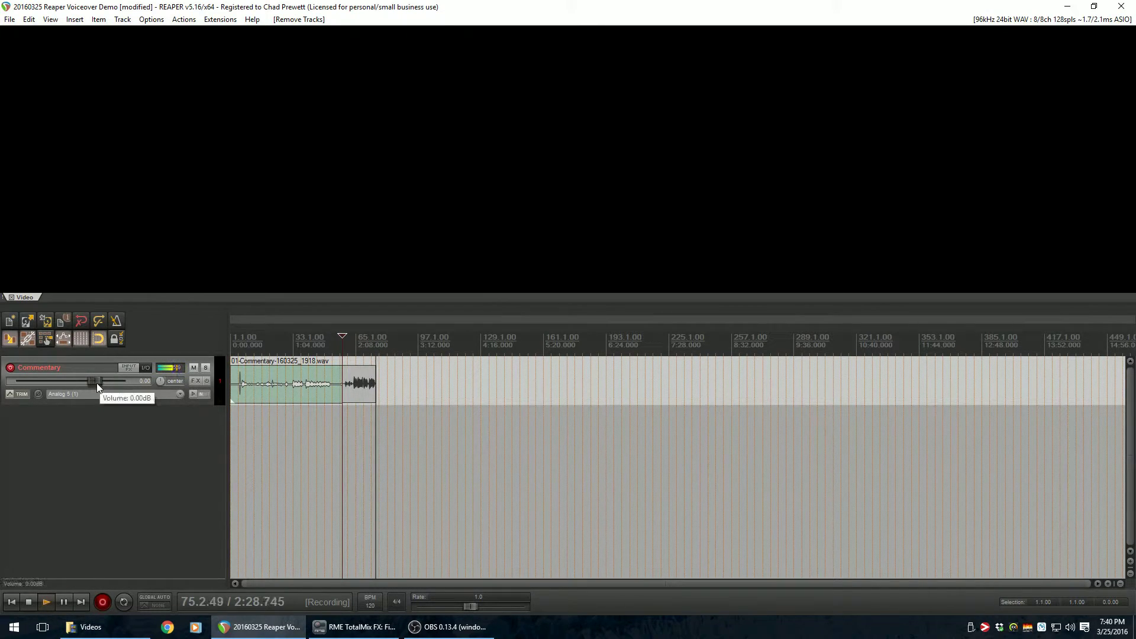
Keep recording commentary onto the armed Commentary track, with its fader at 0.00dB.
mouse_move(102, 381)
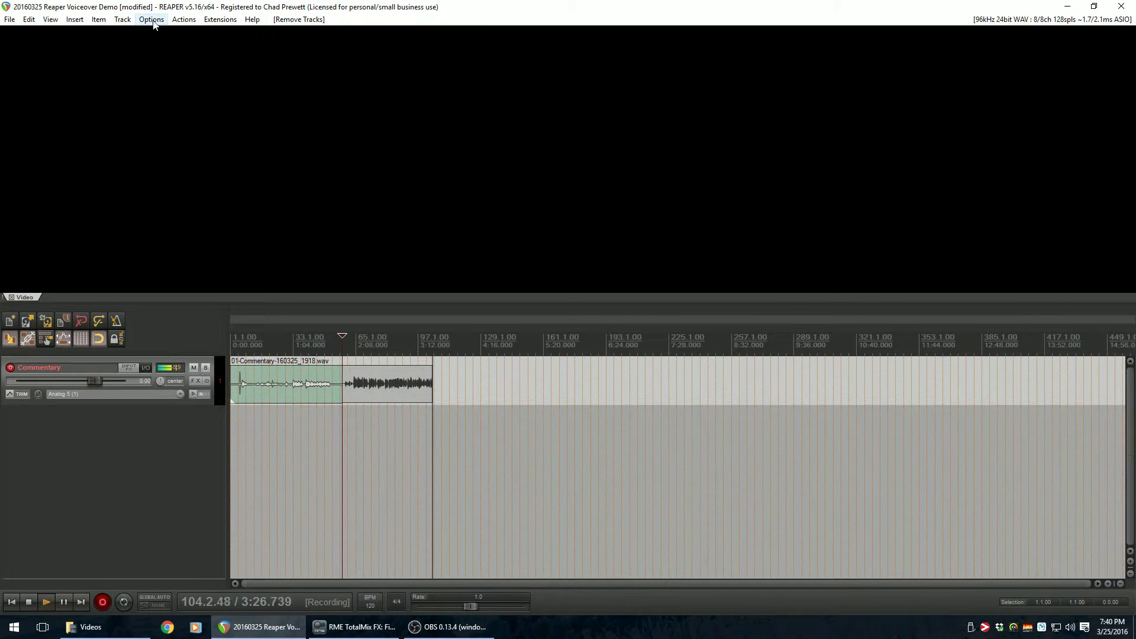
Show REAPER's resource folder in File Explorer and reveal its full path.
left_click(152, 20)
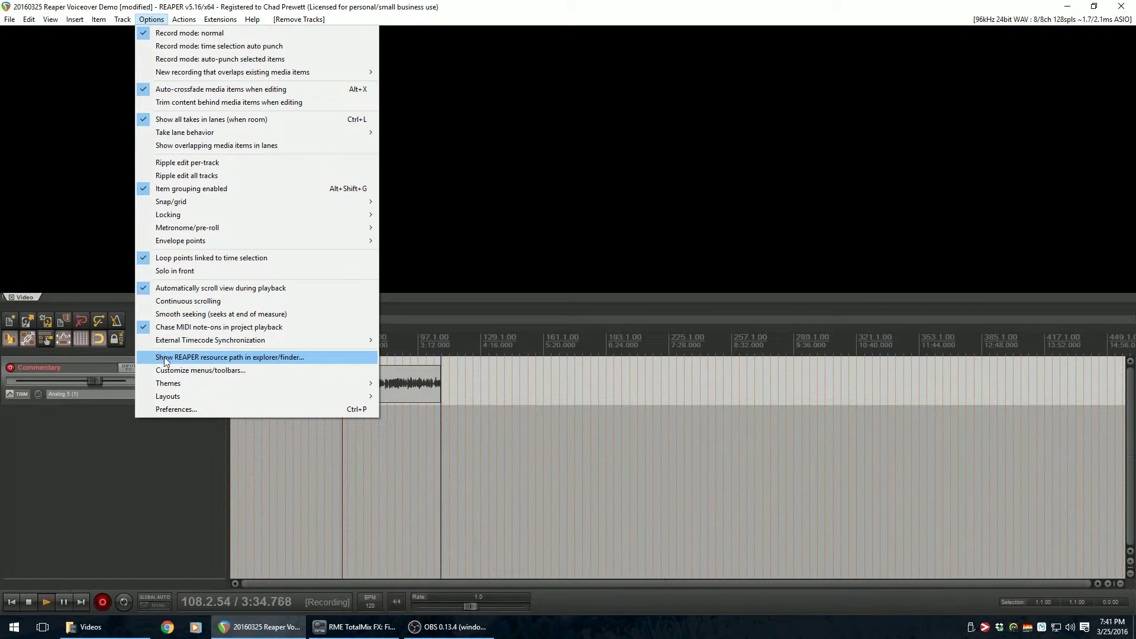
left_click(266, 358)
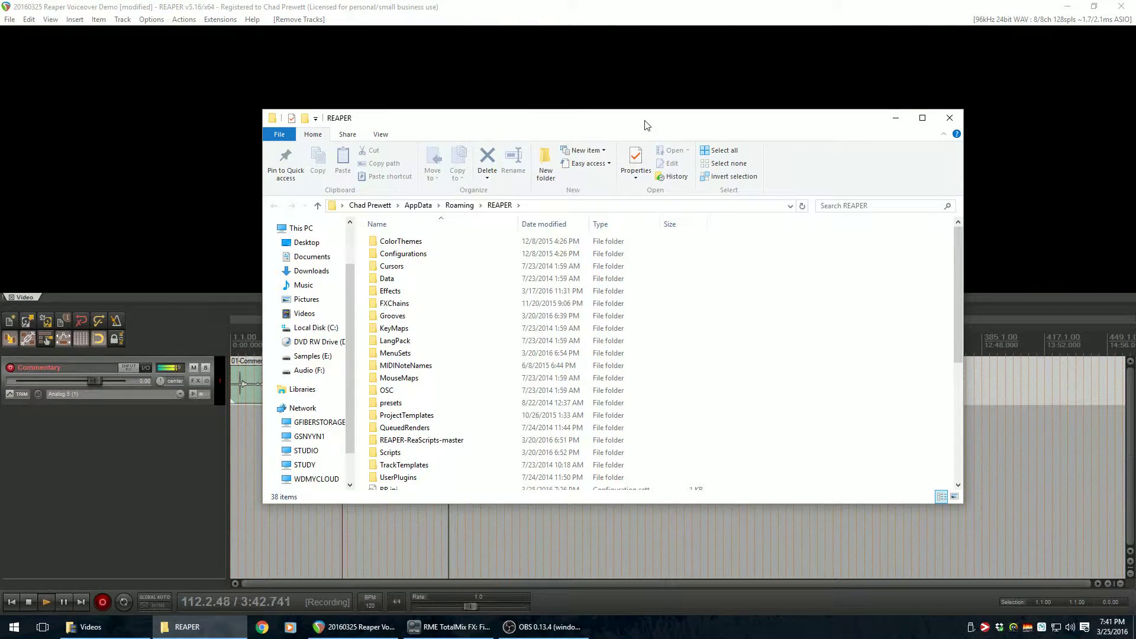
left_click_drag(647, 125, 623, 144)
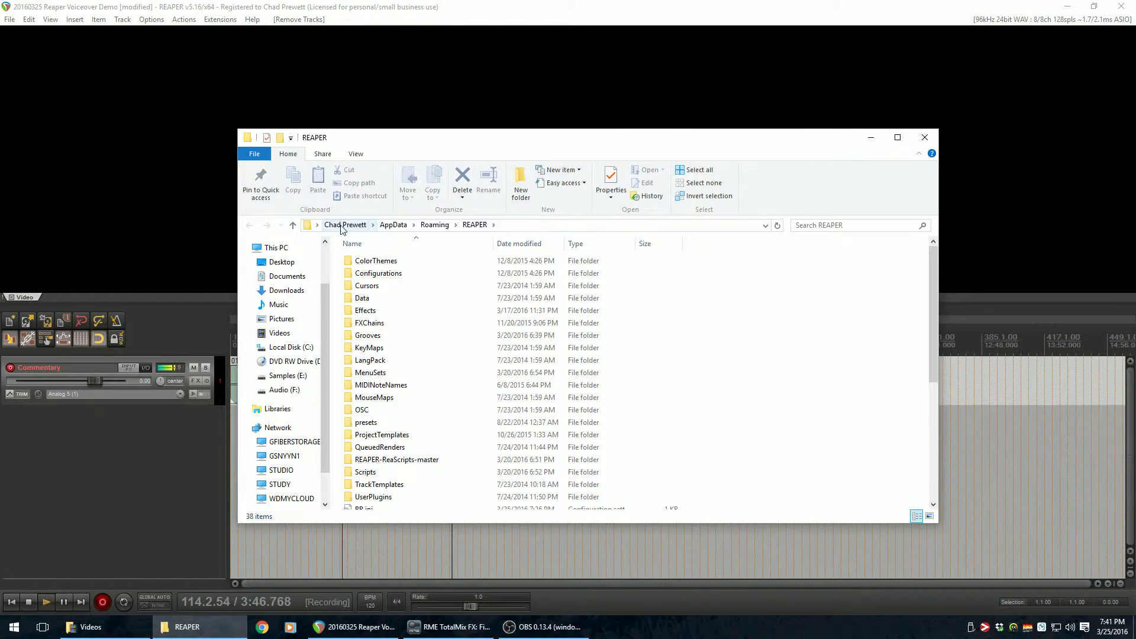
left_click(553, 225)
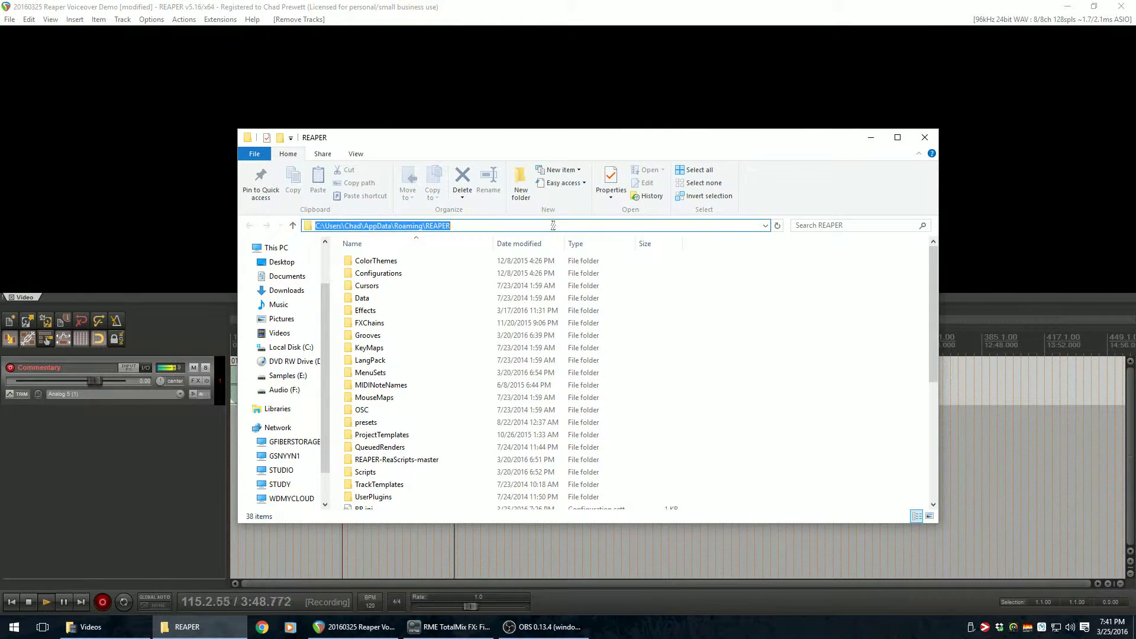
left_click(561, 225)
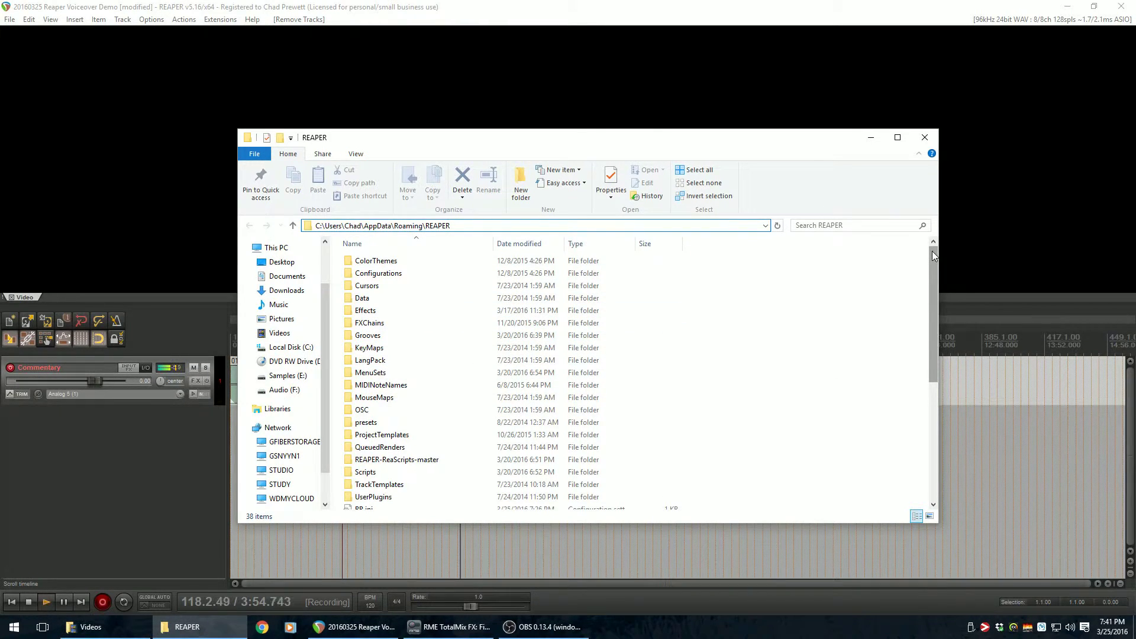
Select REAPER.ini in the resource folder and bring up its file actions.
left_click_drag(933, 256, 935, 345)
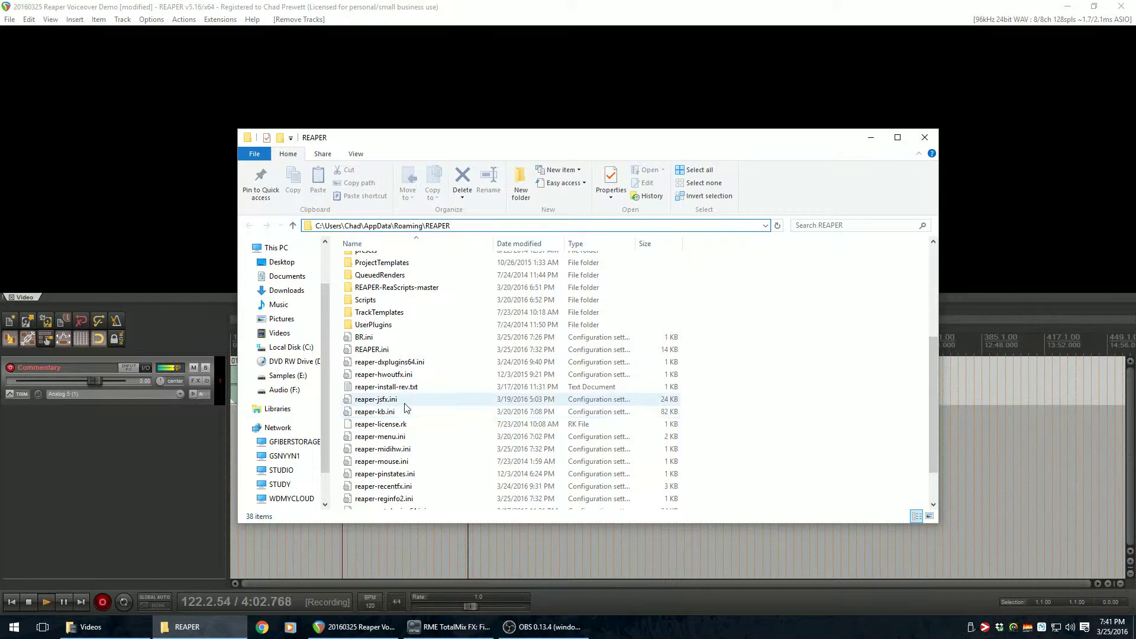
left_click(363, 353)
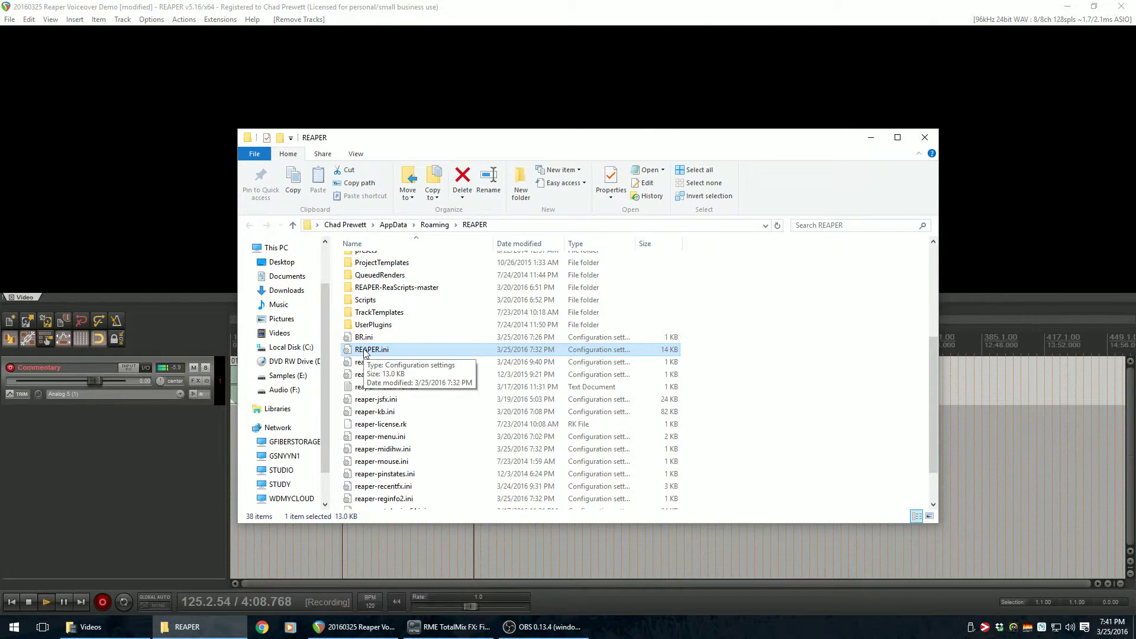
right_click(364, 351)
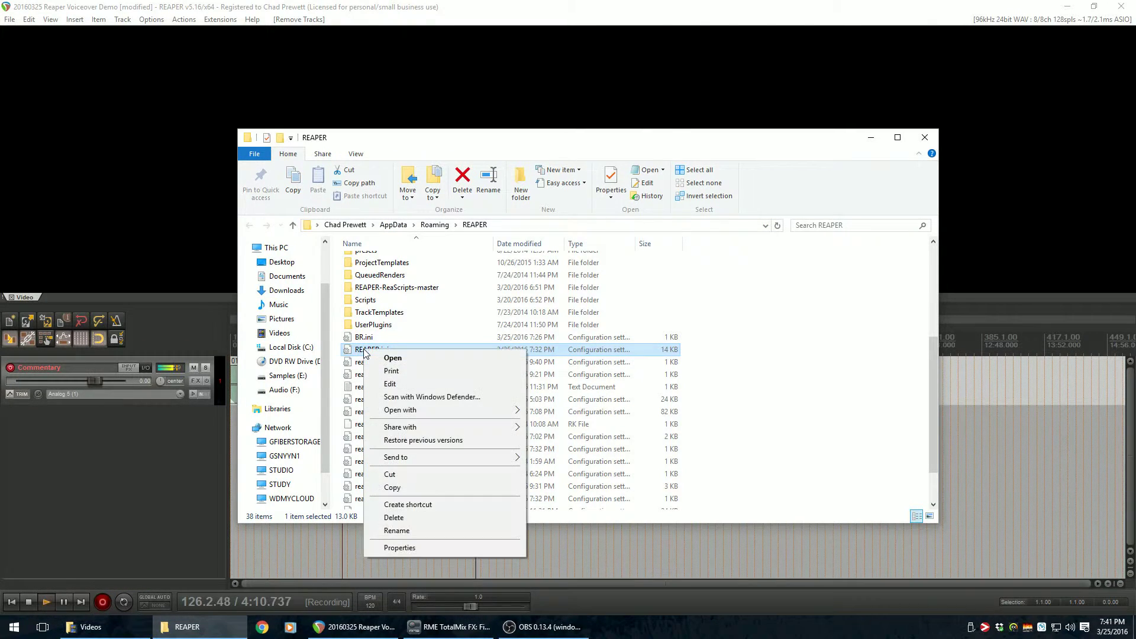
Open REAPER.ini in Notepad, scroll through its settings, and return to the top.
left_click(405, 384)
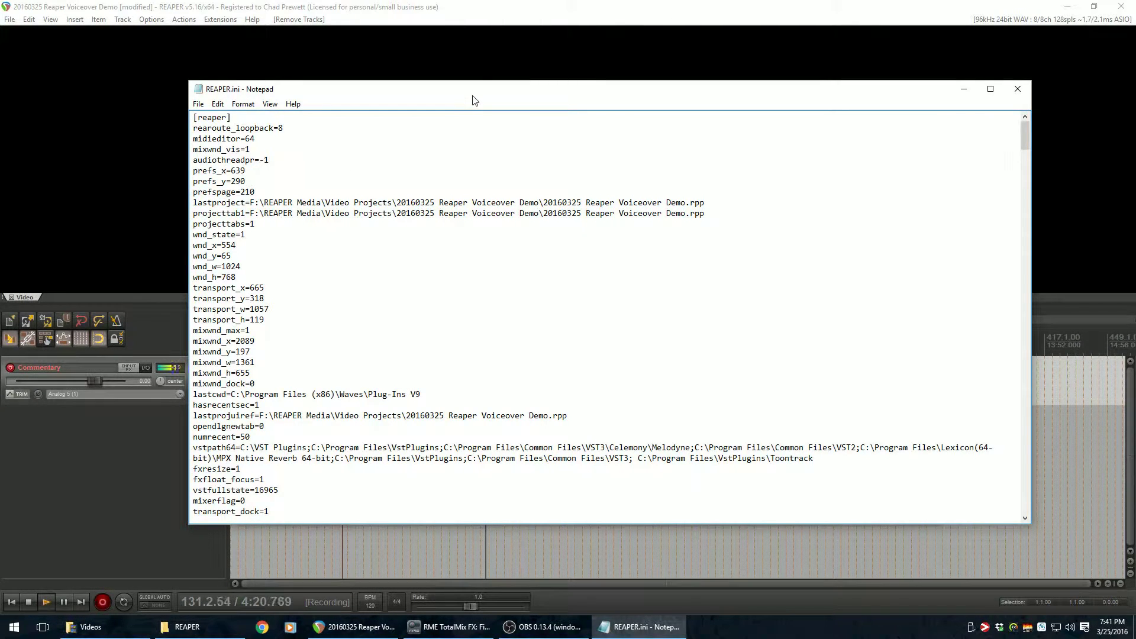
left_click_drag(475, 99, 471, 105)
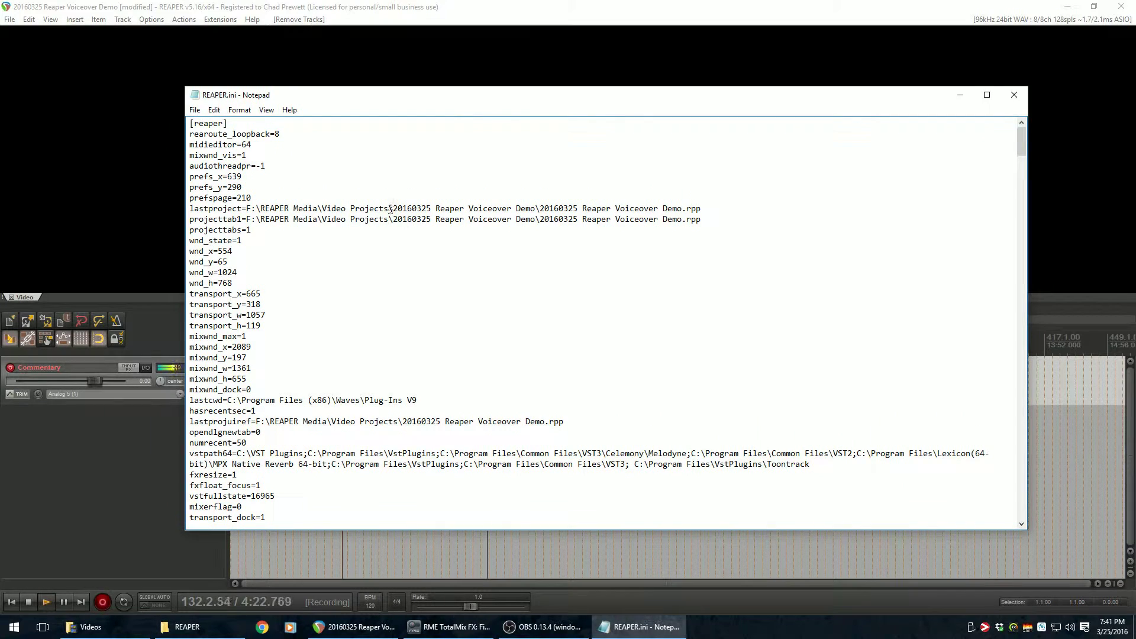
scroll(330, 335, "down", 17)
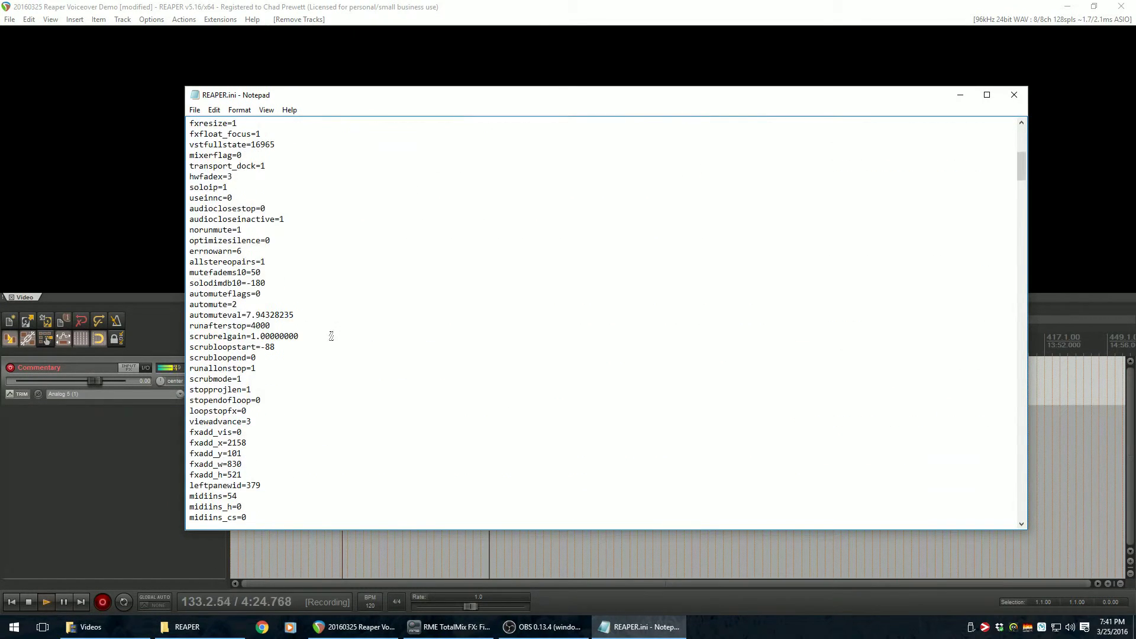
scroll(330, 335, "down", 18)
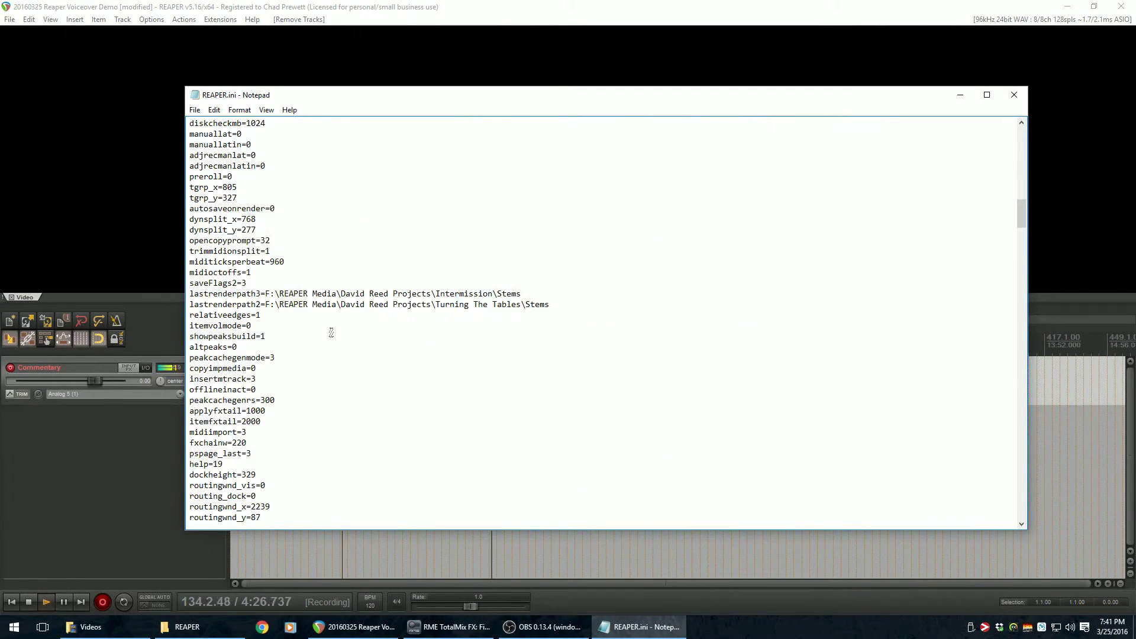
scroll(311, 289, "down", 9)
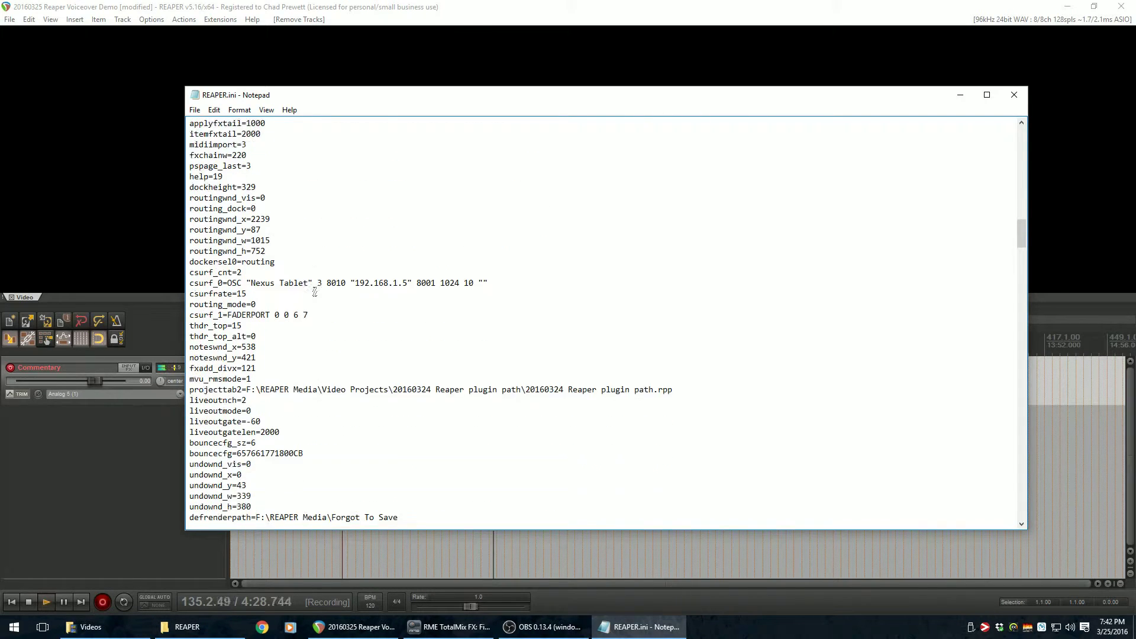
scroll(297, 334, "down", 13)
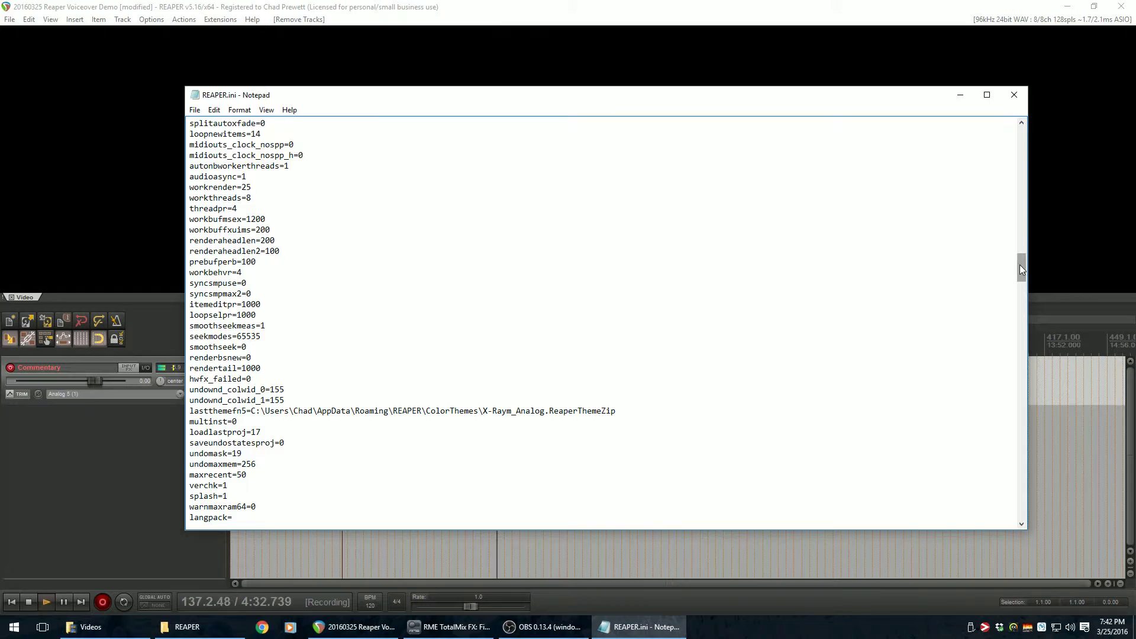
left_click_drag(1020, 264, 1022, 123)
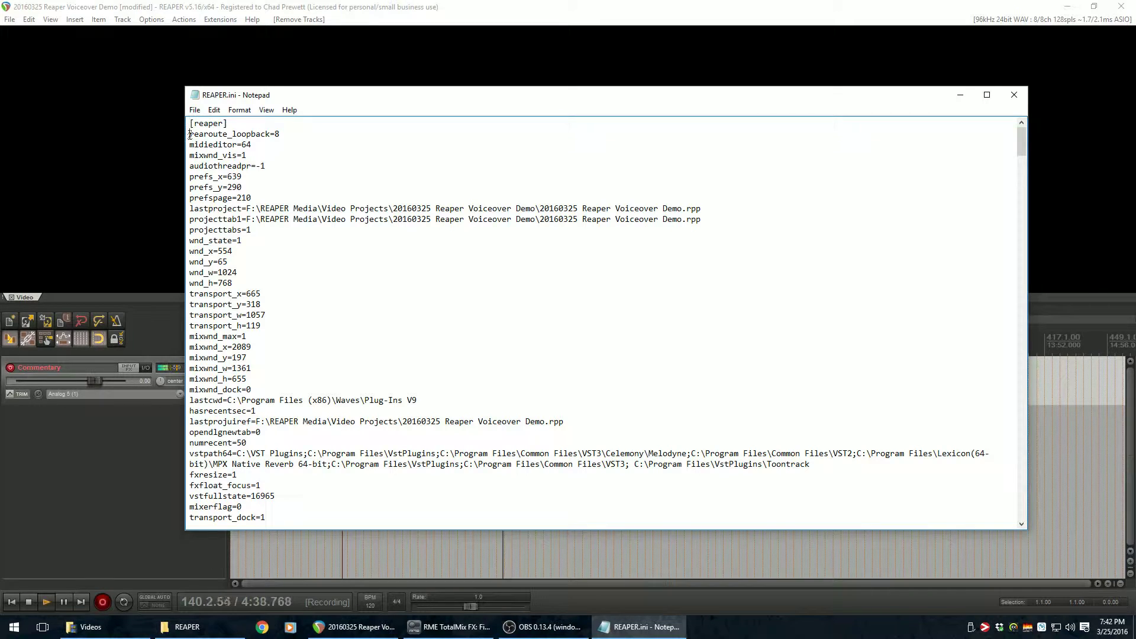
Highlight the rearoute_loopback=8 line under the [reaper] header of REAPER.ini.
left_click_drag(189, 134, 283, 134)
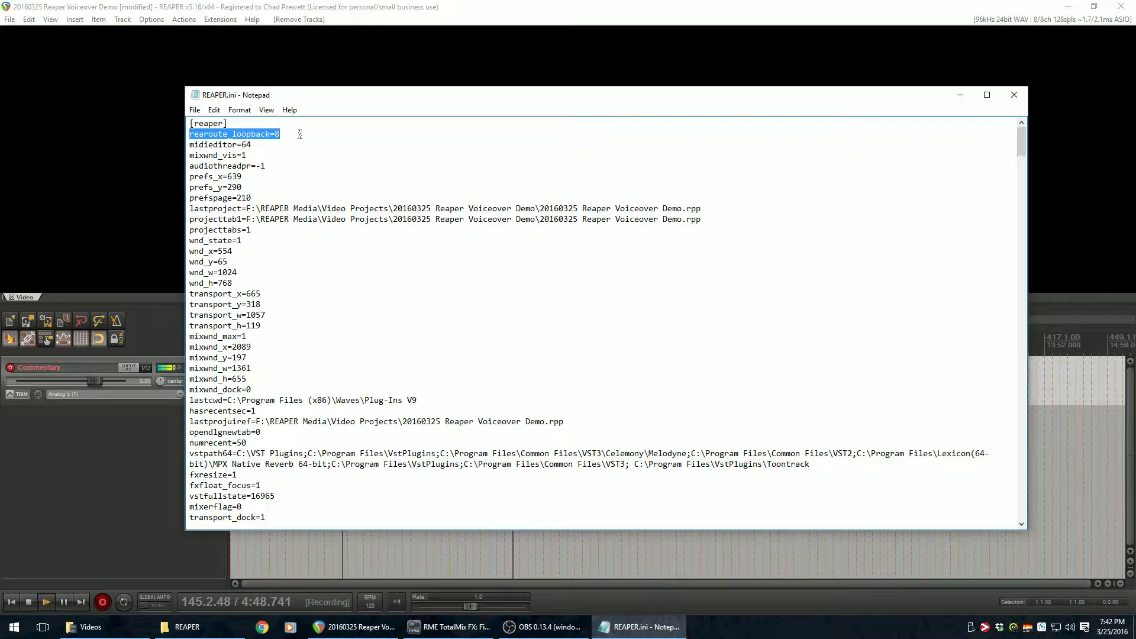
left_click(300, 134)
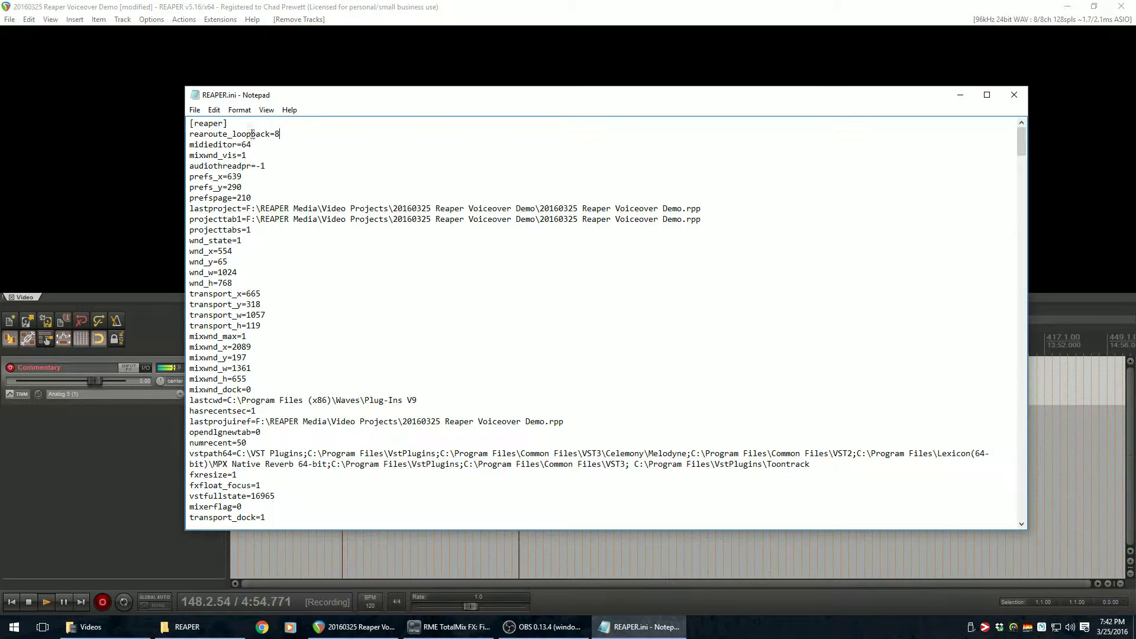
left_click_drag(234, 134, 271, 134)
left_click(294, 138)
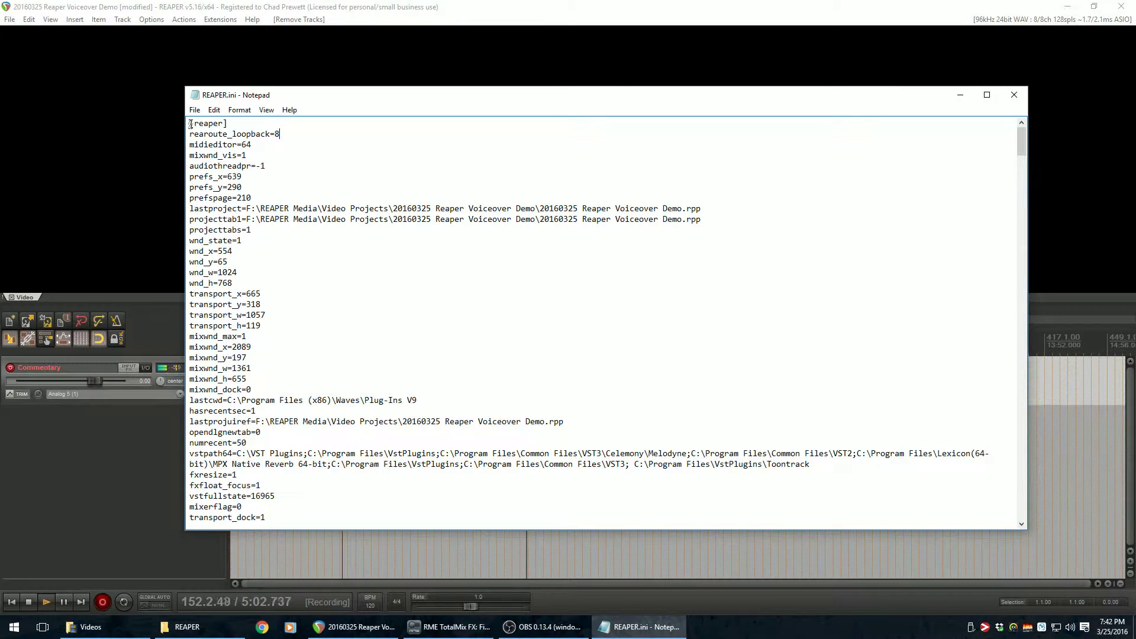
left_click_drag(190, 124, 236, 122)
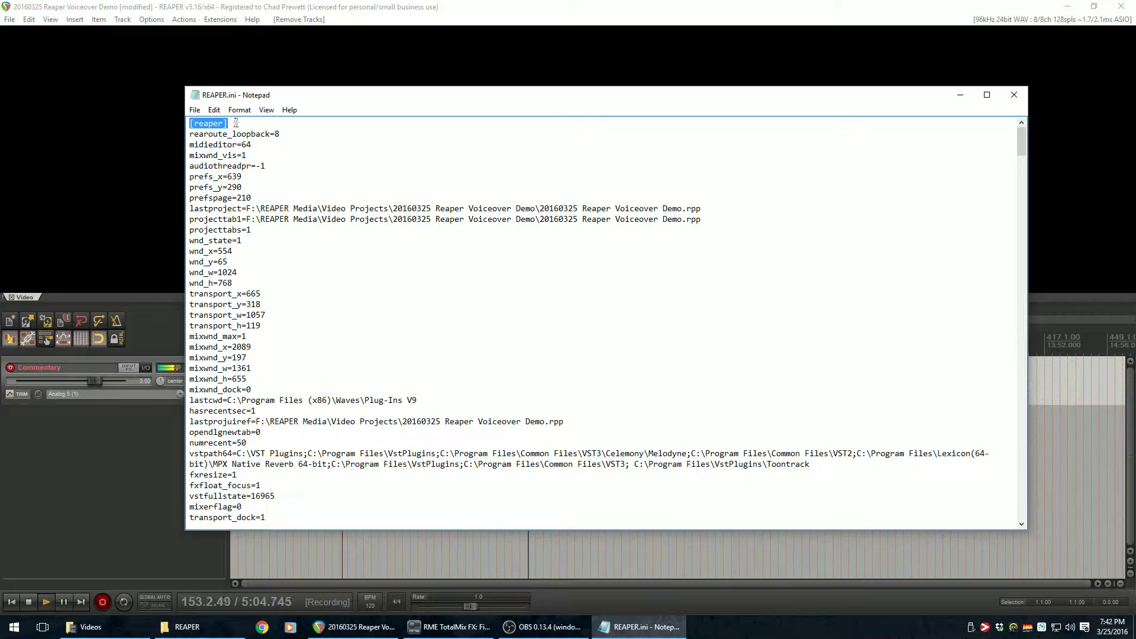
left_click(191, 134)
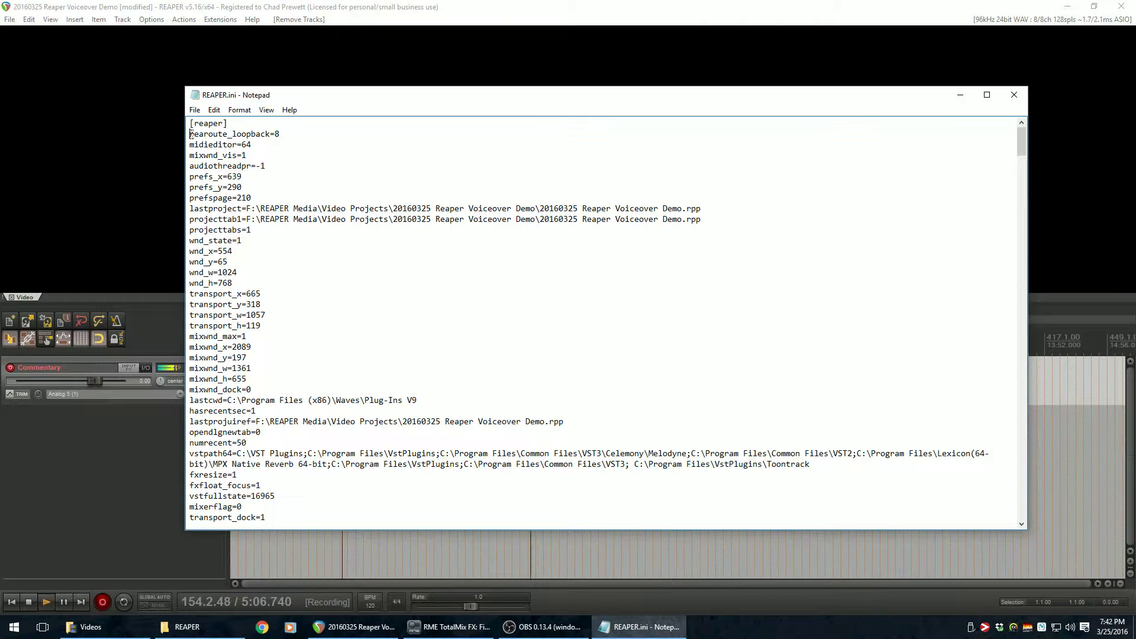
left_click_drag(191, 133, 281, 135)
left_click(275, 148)
left_click_drag(1022, 142, 1016, 198)
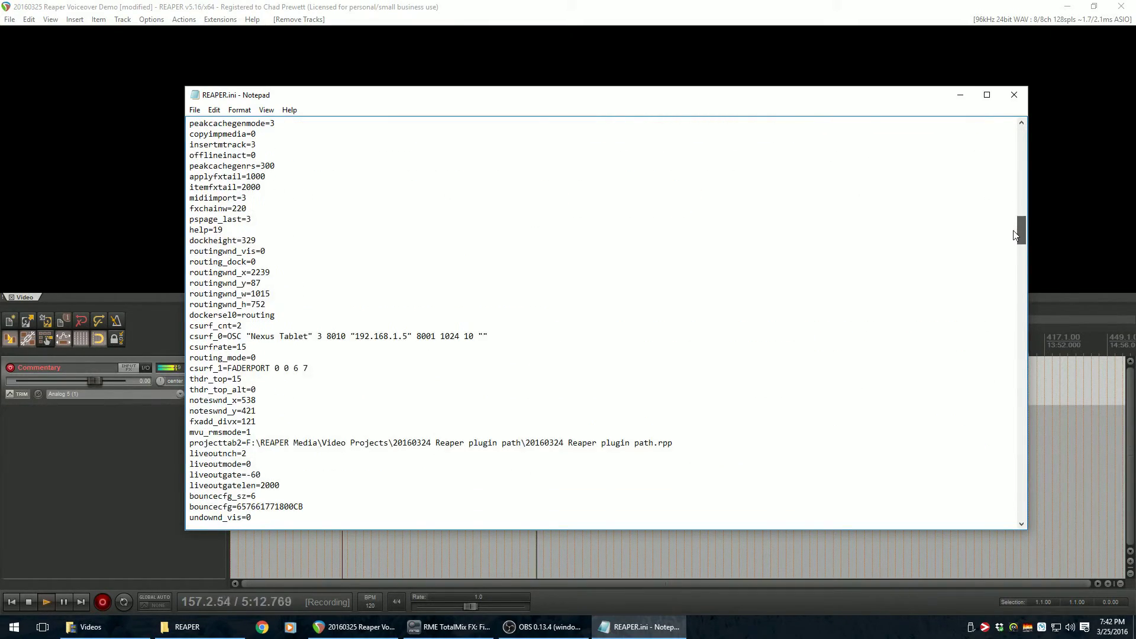
left_click_drag(1015, 234, 1025, 131)
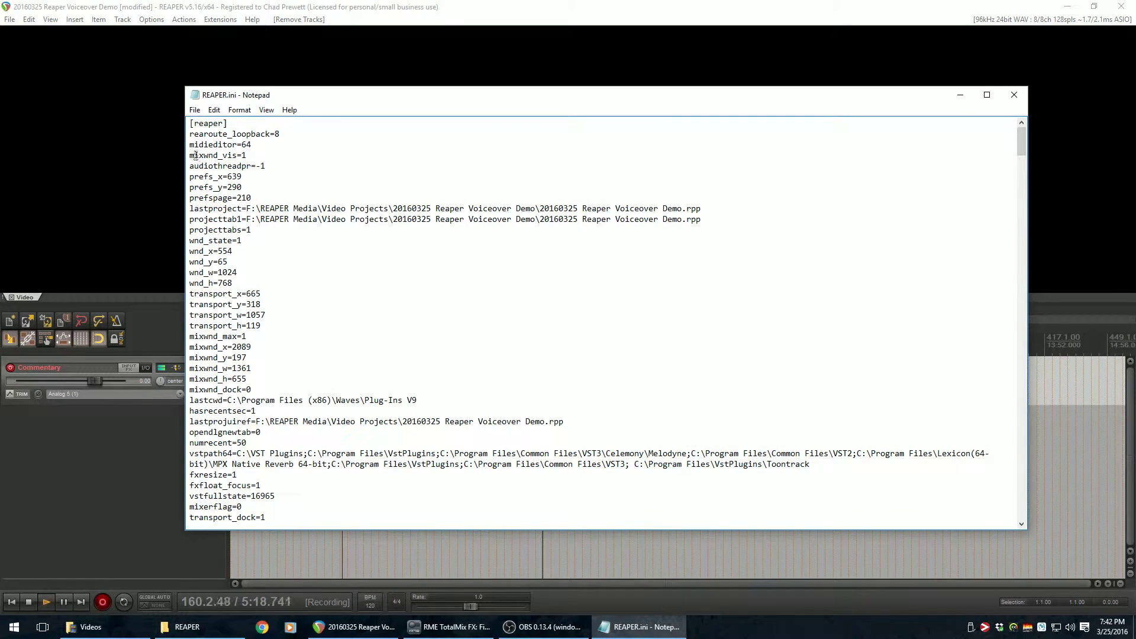
left_click_drag(191, 134, 328, 132)
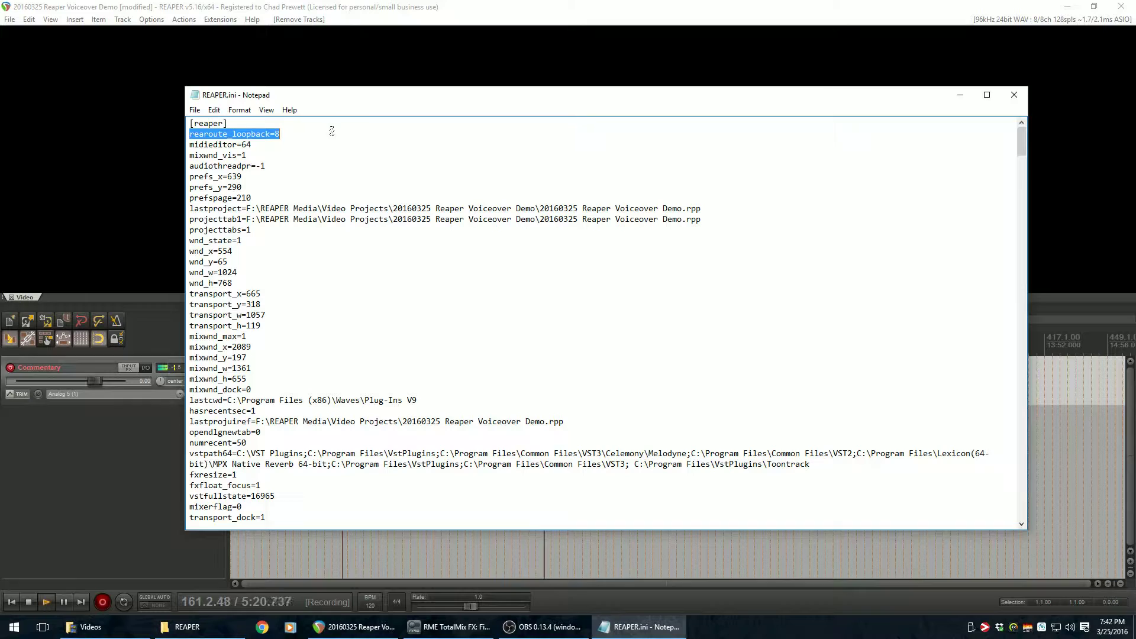
Close REAPER.ini unchanged and open REAPER's Mixer (Ctrl+M), moved to the left.
left_click(1014, 96)
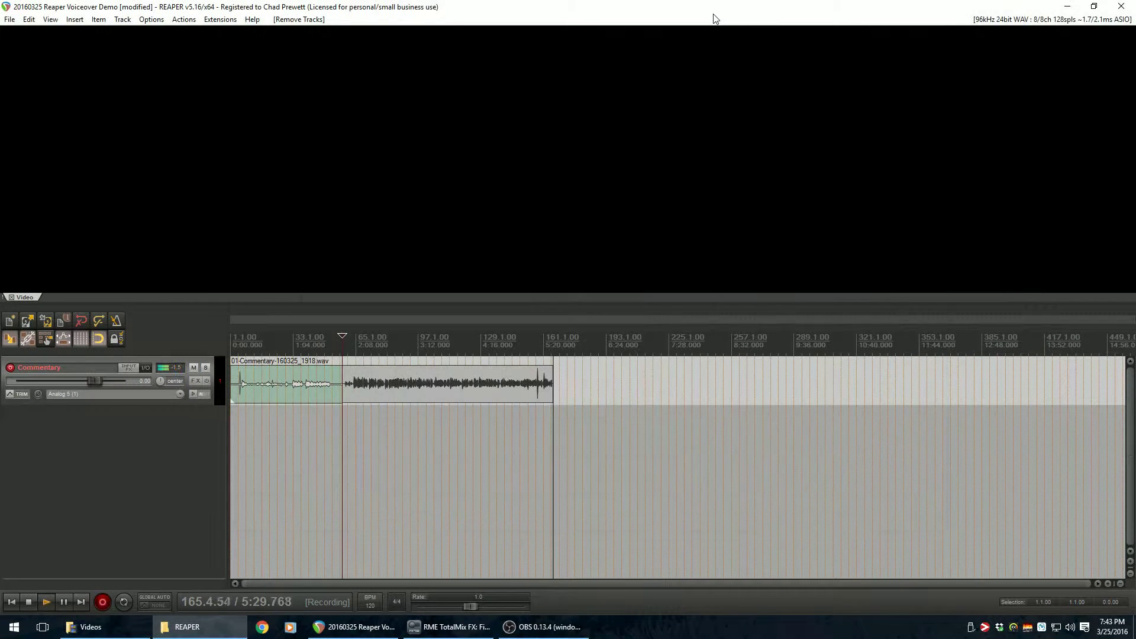
left_click(713, 15)
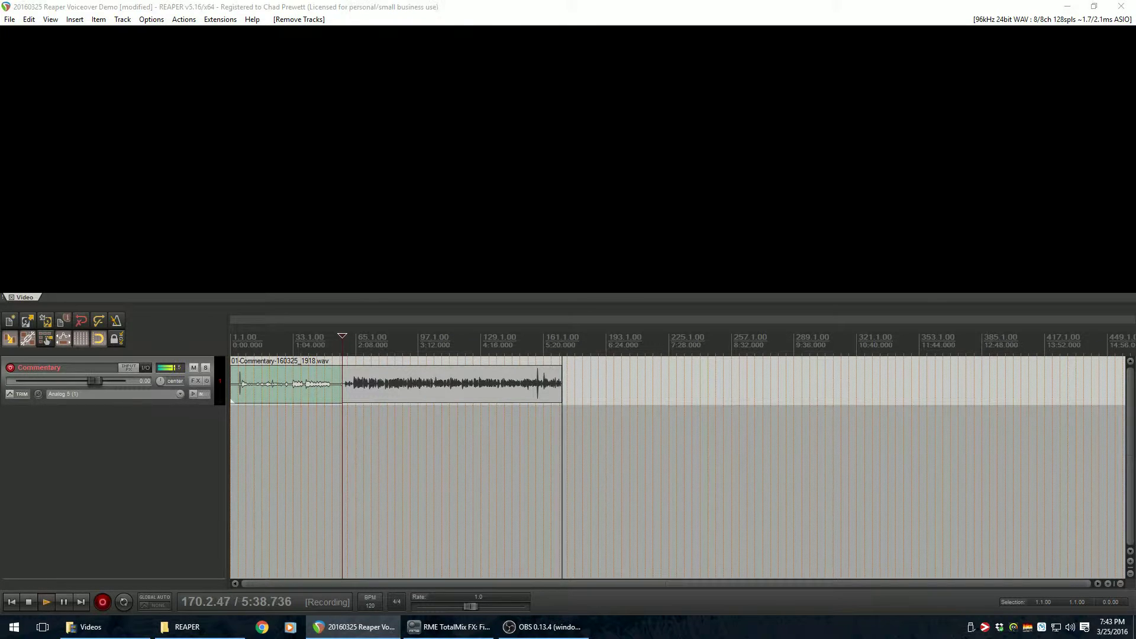
key("ctrl+m")
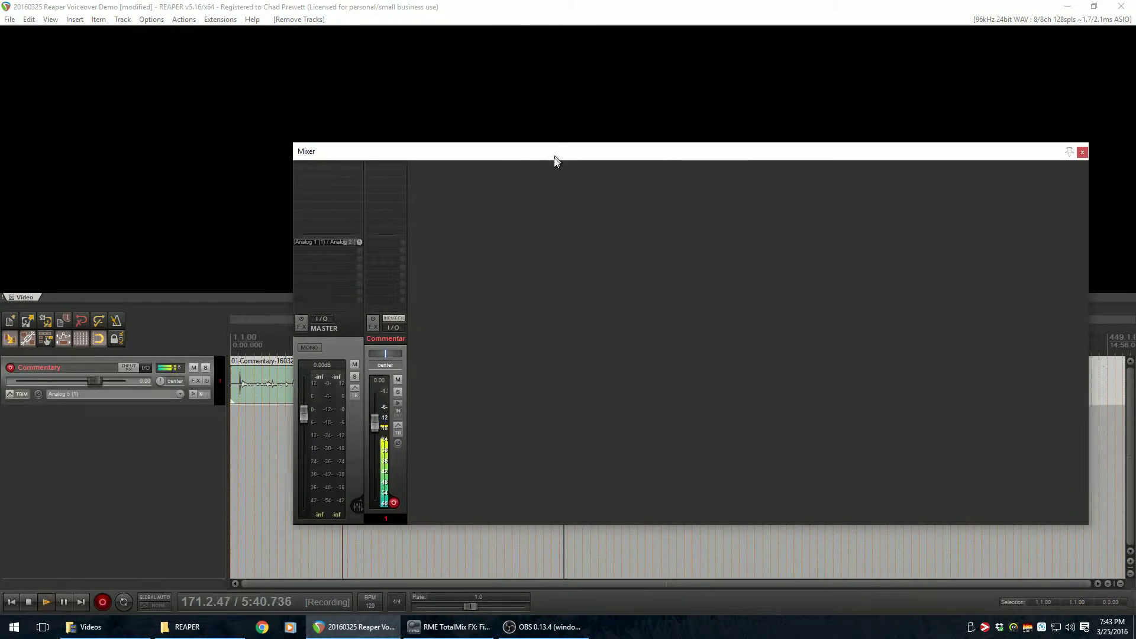
left_click_drag(556, 158, 422, 131)
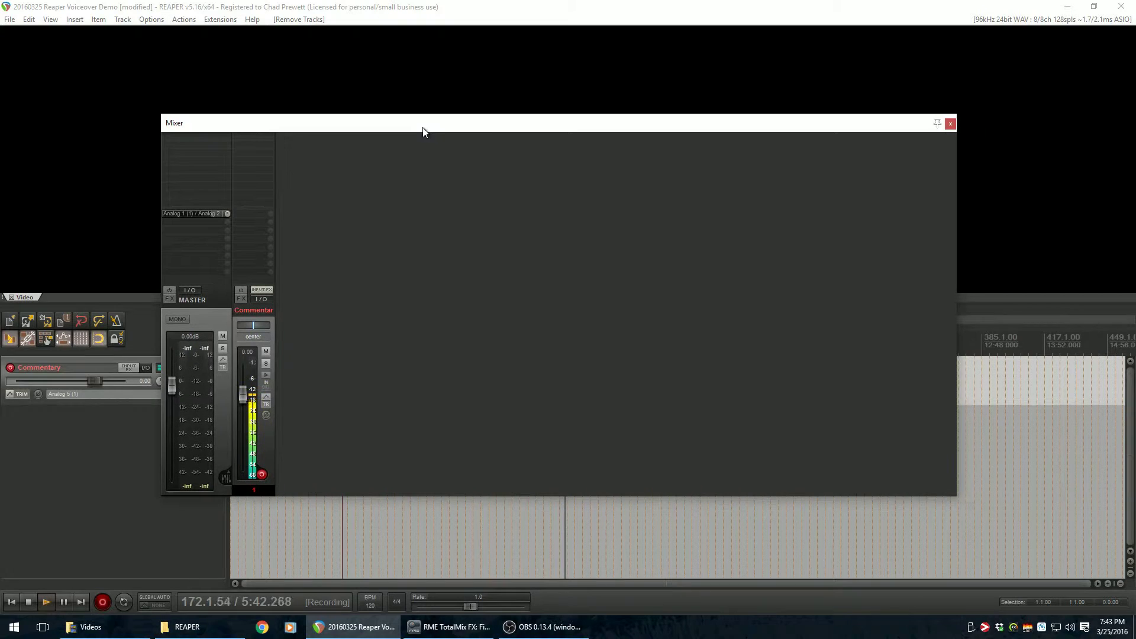
Browse the Master track's Loopback Output choices, then close routing leaving Analog 1/Analog 2.
left_click(191, 291)
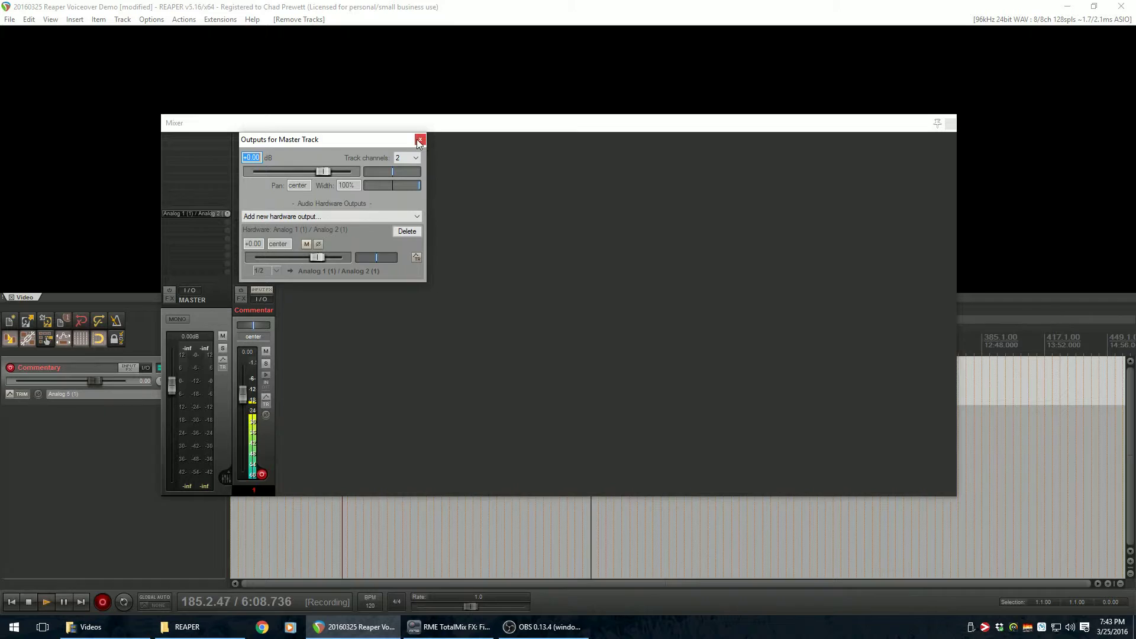
left_click(417, 216)
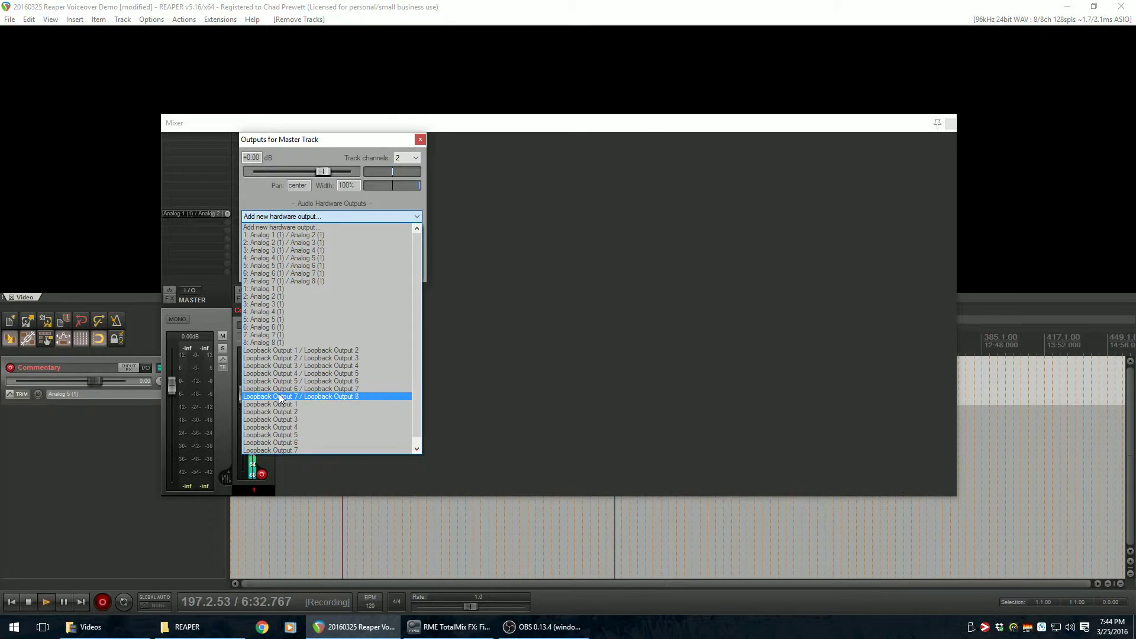
scroll(275, 436, "down", 1)
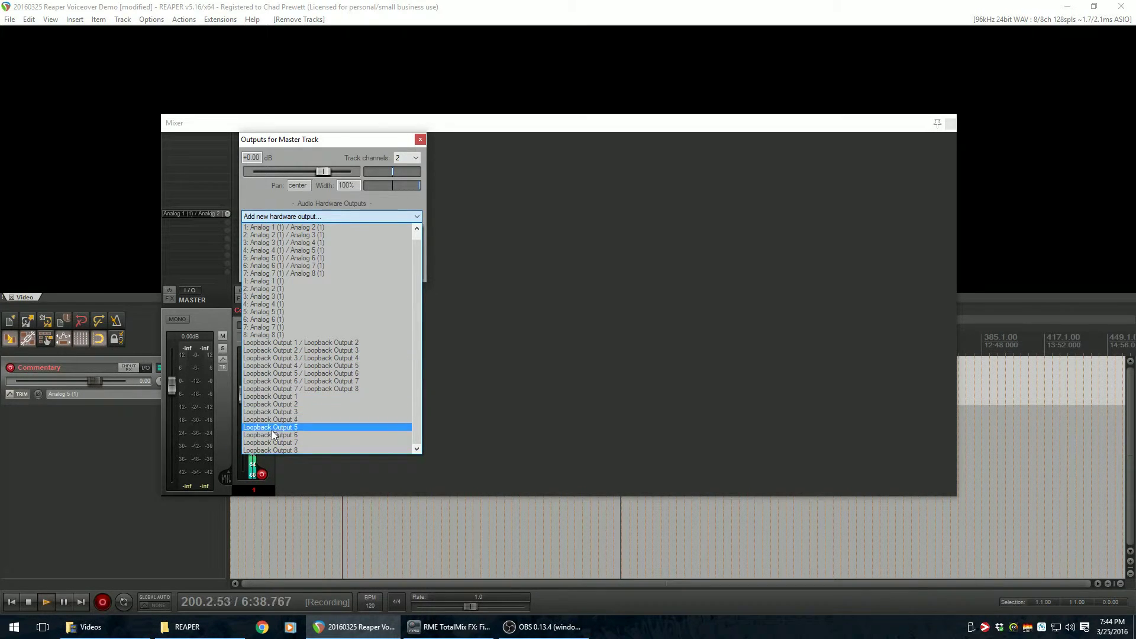
left_click(402, 204)
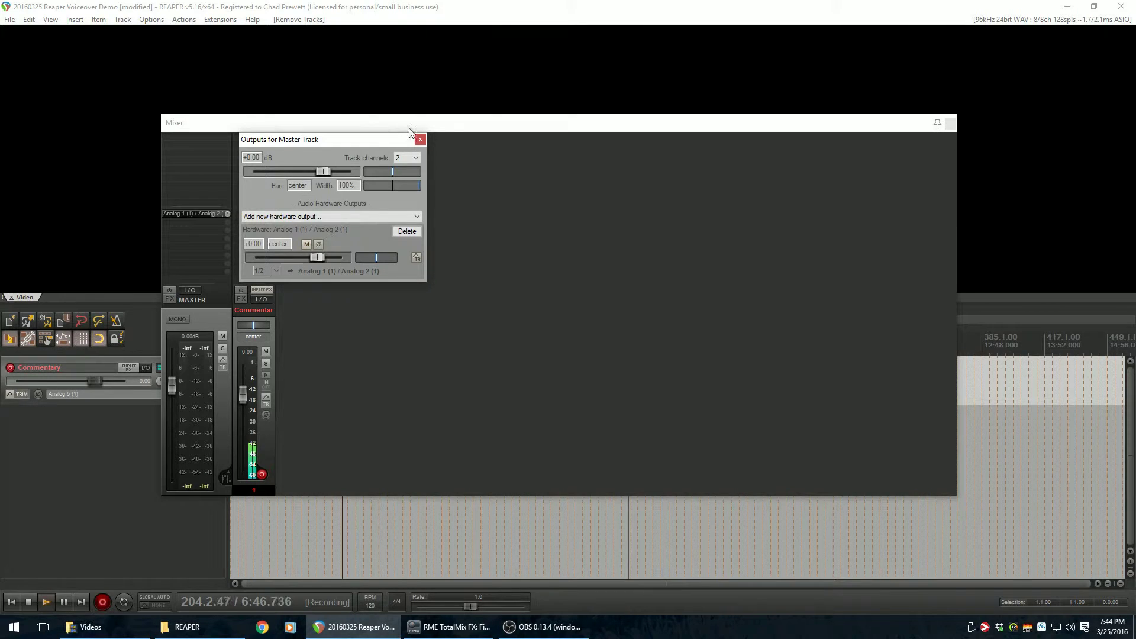
left_click(420, 139)
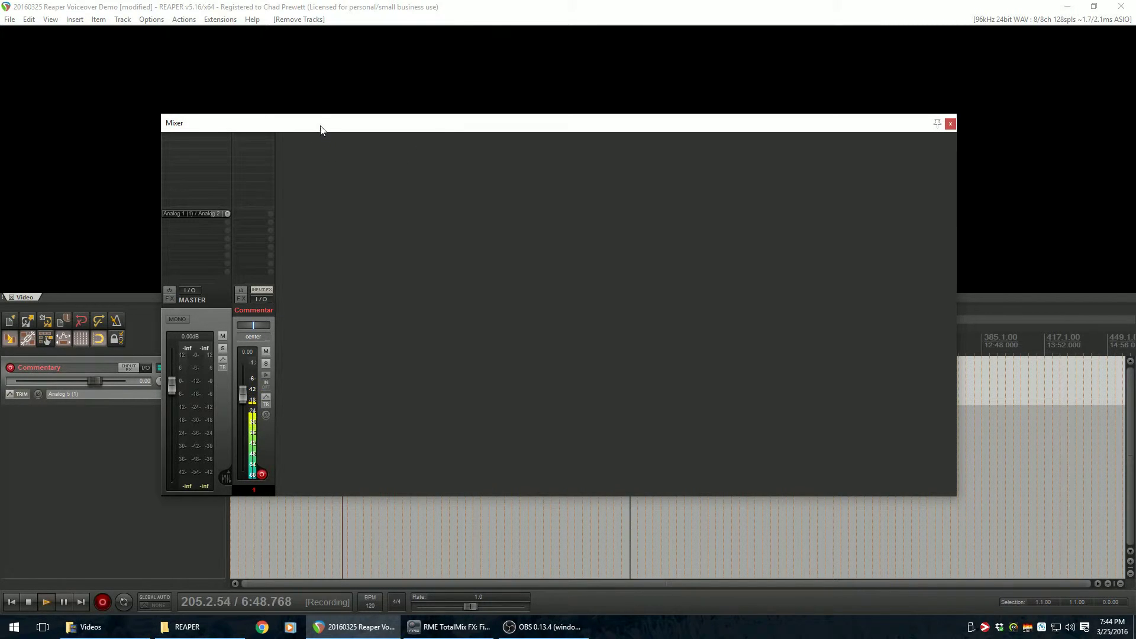
Move the Mixer off screen and open a new empty project tab.
left_click_drag(322, 126, 1135, 148)
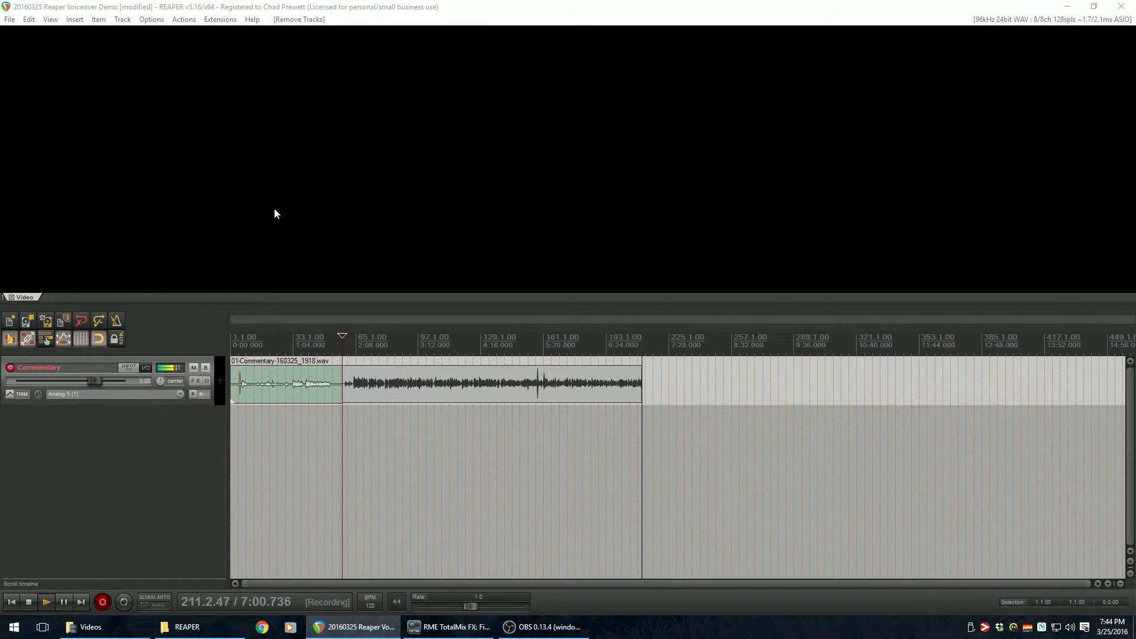
left_click(8, 20)
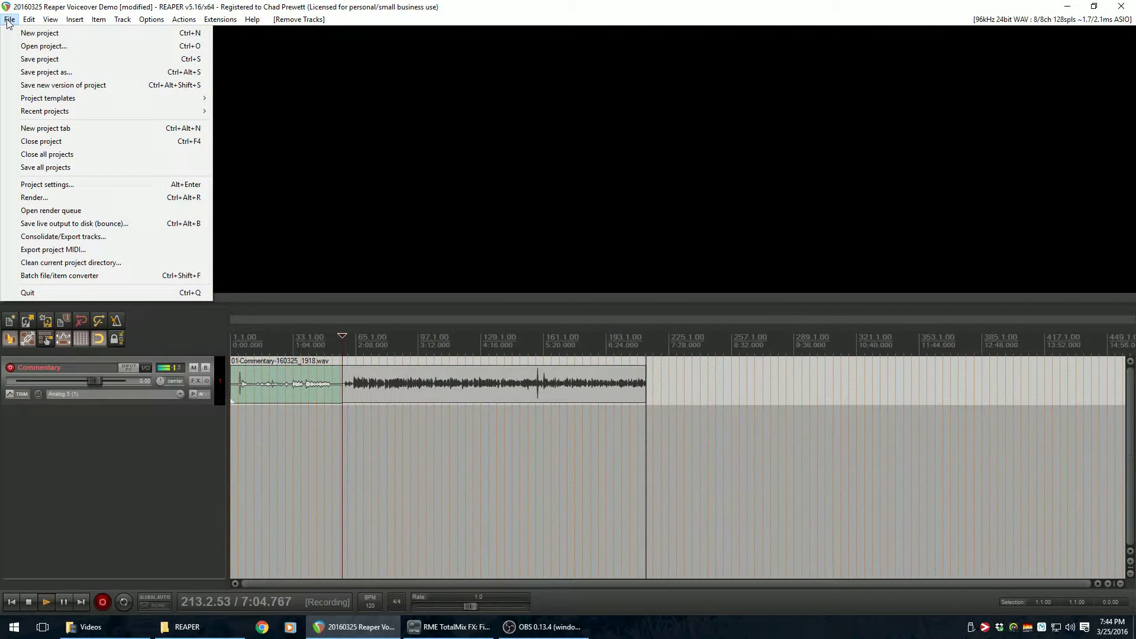
left_click(25, 133)
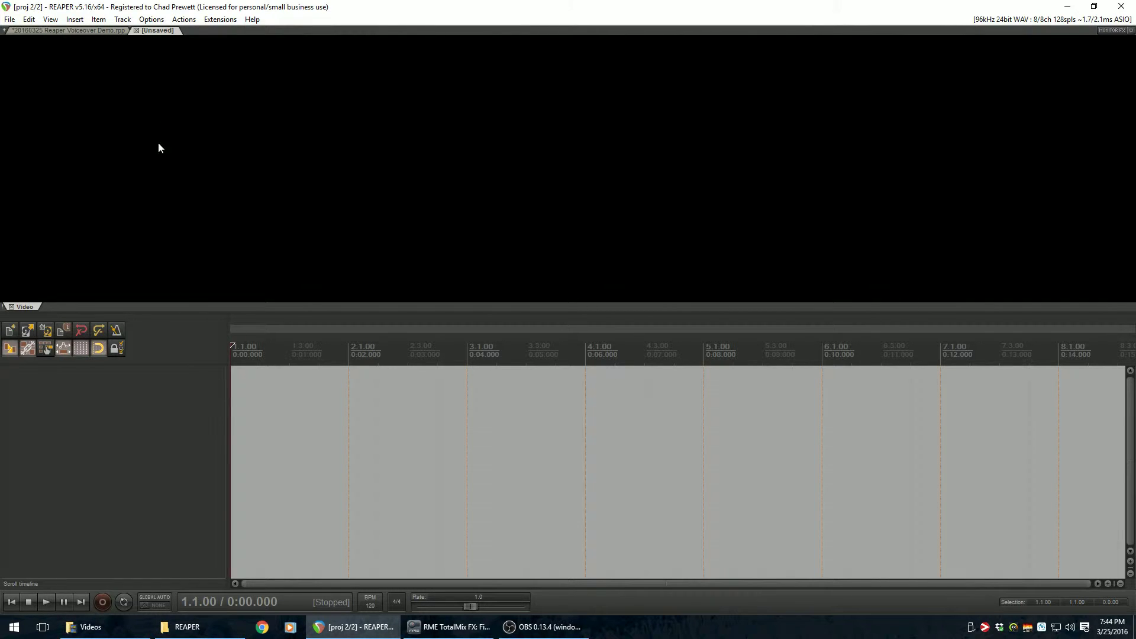
left_click(52, 29)
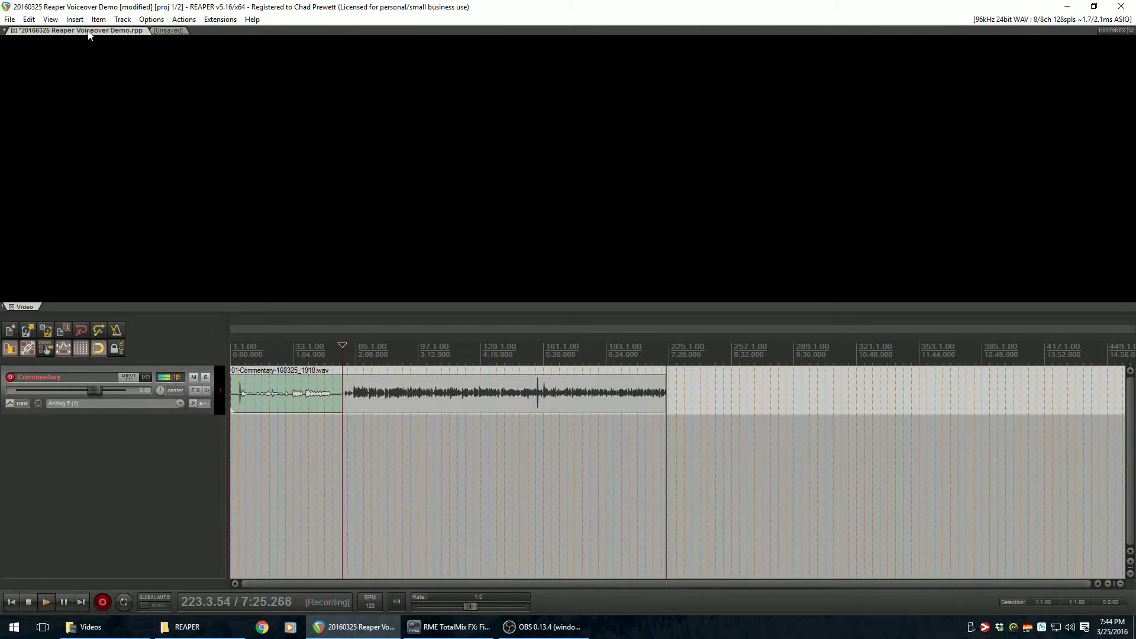
left_click(163, 30)
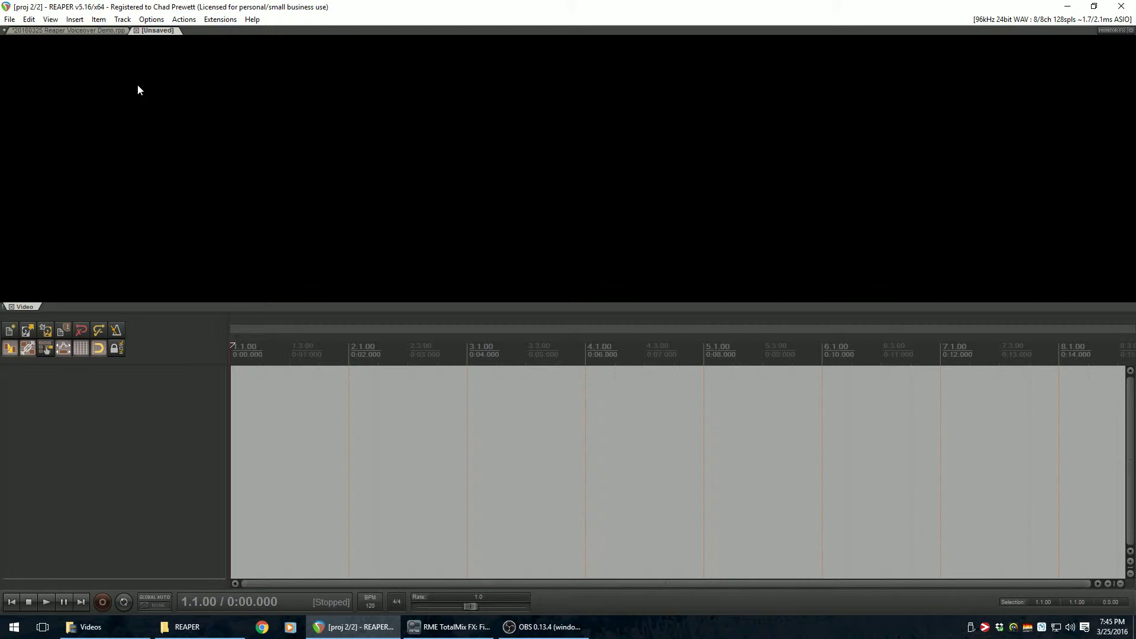
Open 20160307.rpp from REAPER Media > Scratch Ideas > 20160307 in the second tab.
left_click(8, 21)
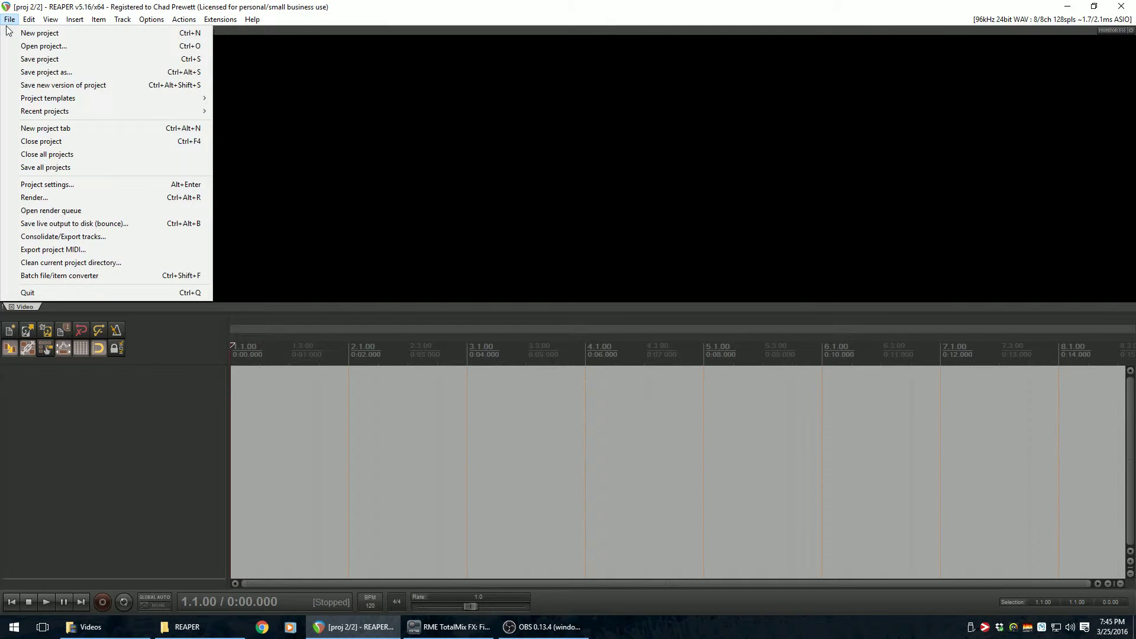
left_click(24, 46)
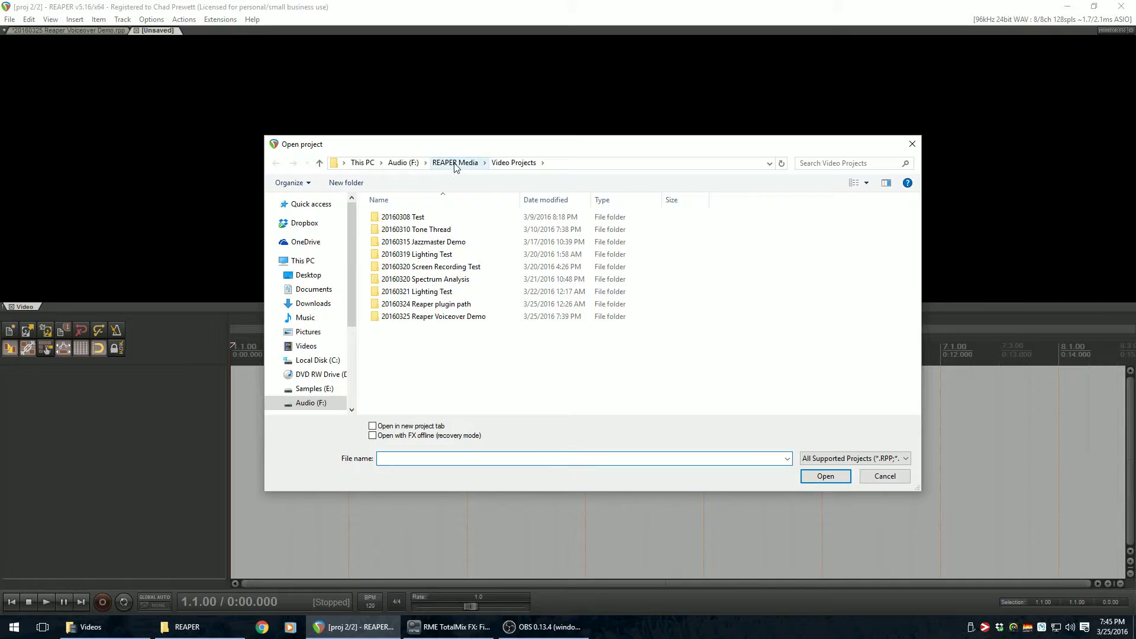
left_click(455, 163)
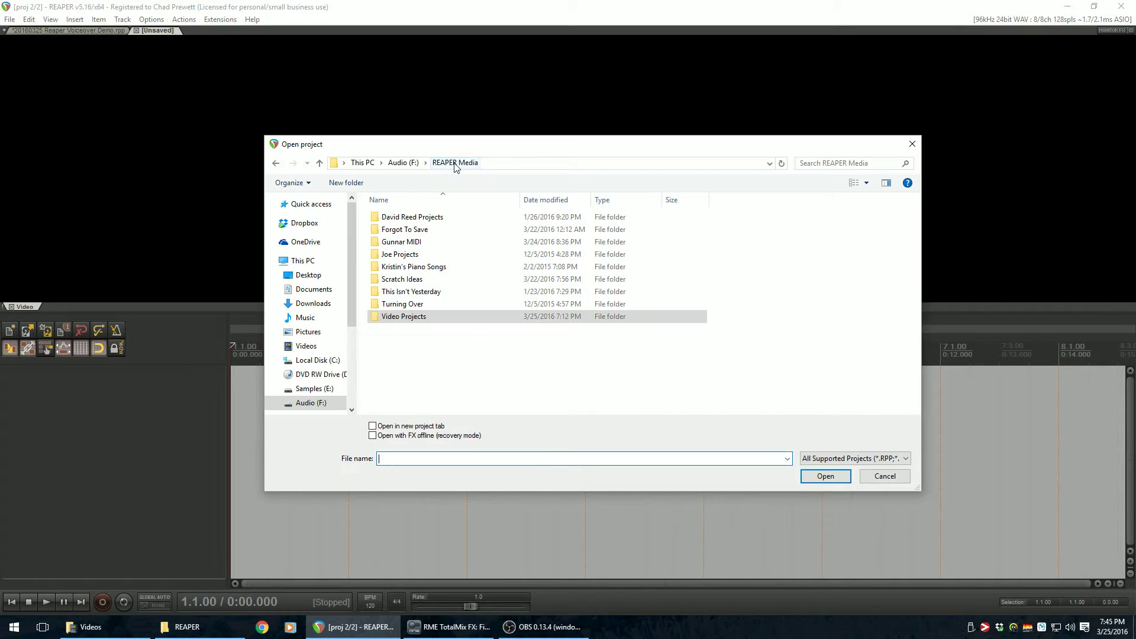
left_click(402, 282)
double_click(403, 281)
scroll(464, 340, "down", 5)
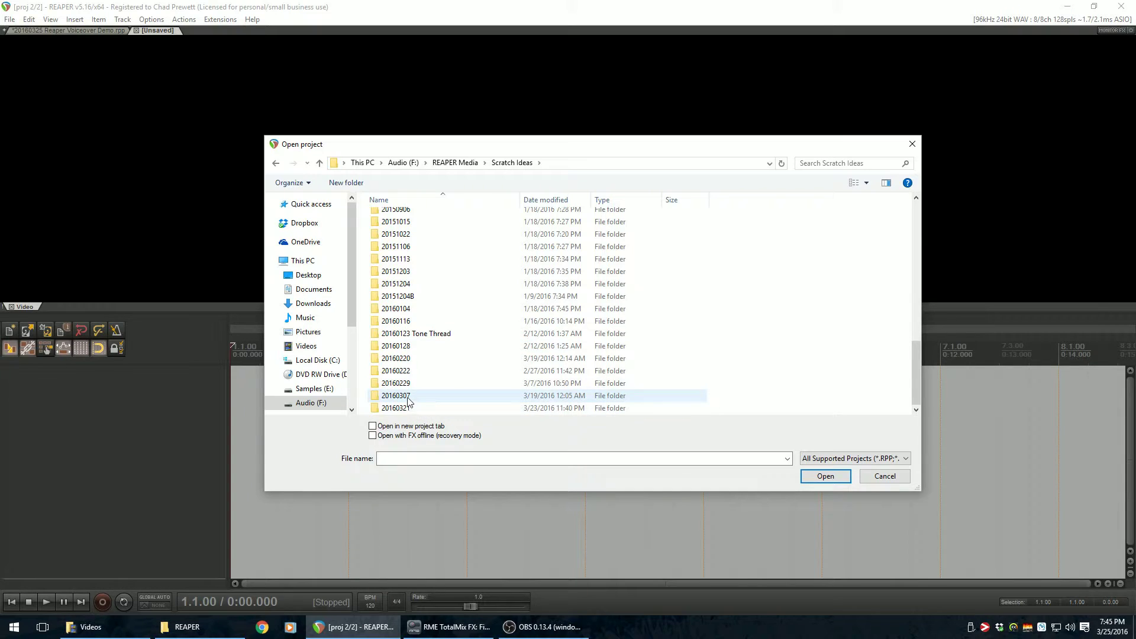
double_click(396, 395)
double_click(394, 219)
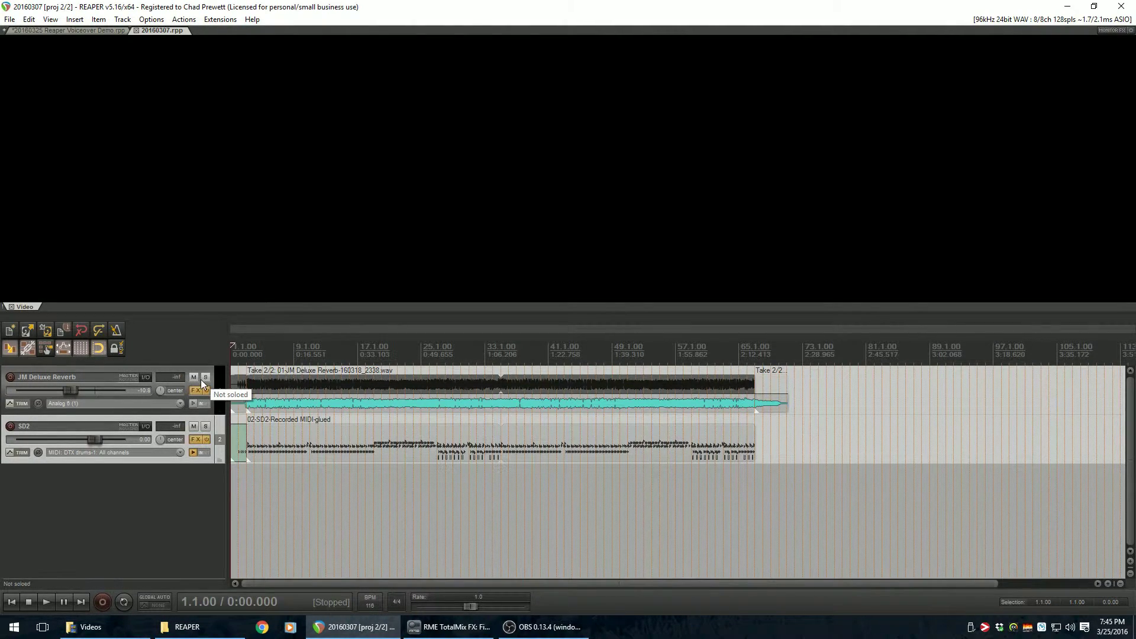
left_click(36, 31)
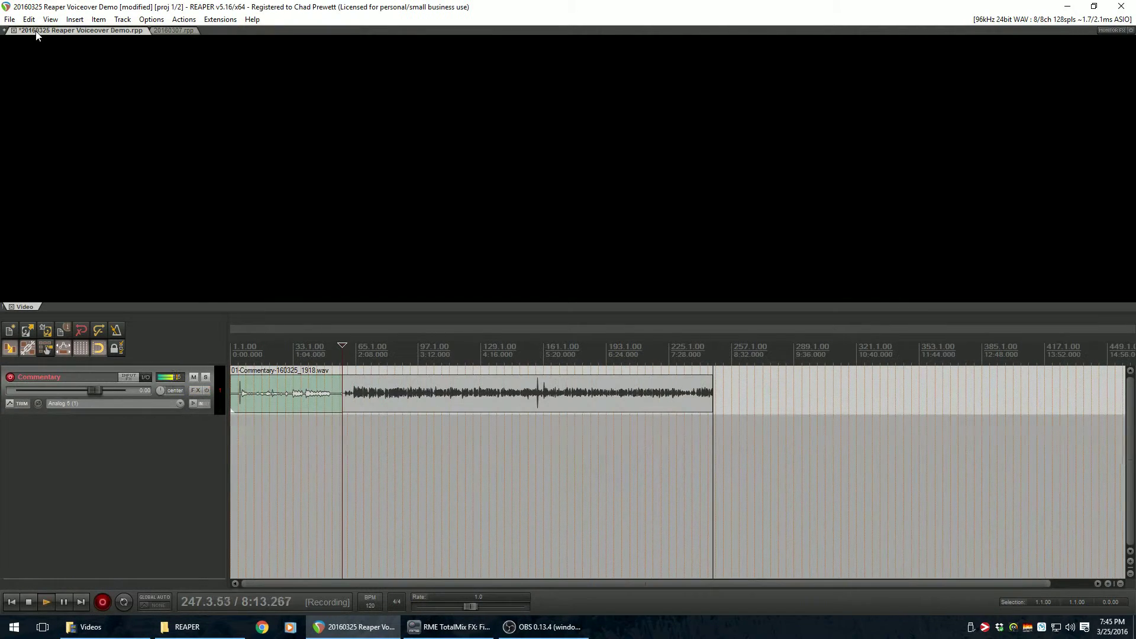
left_click(176, 30)
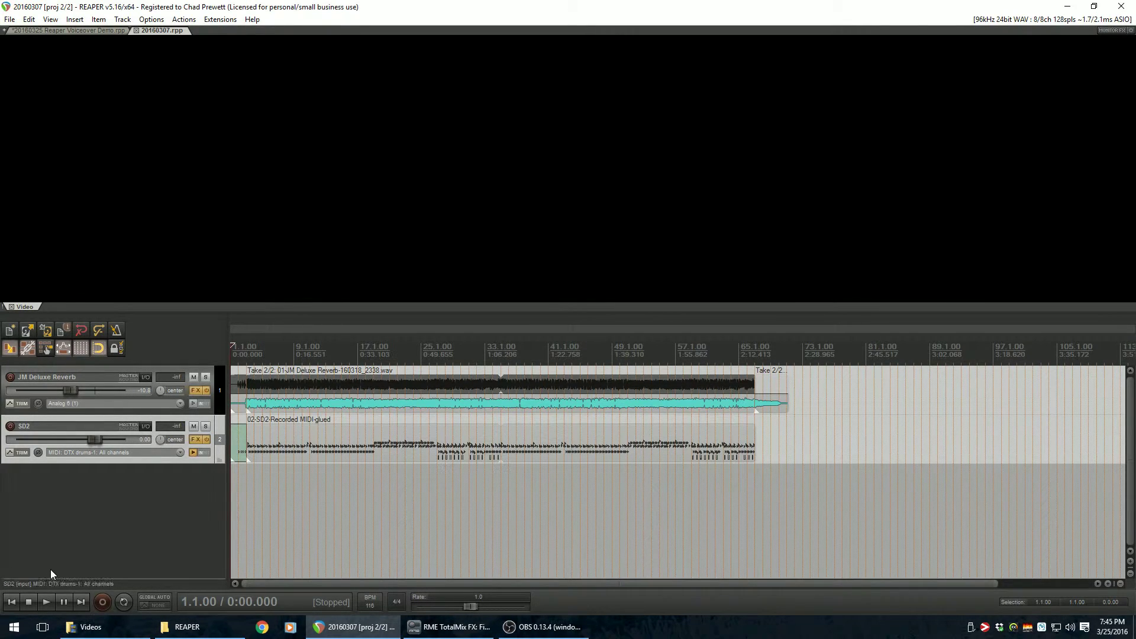
Play the music, lower JM Deluxe Reverb to -20.6 dB, stop, and return to the voiceover tab.
left_click(45, 601)
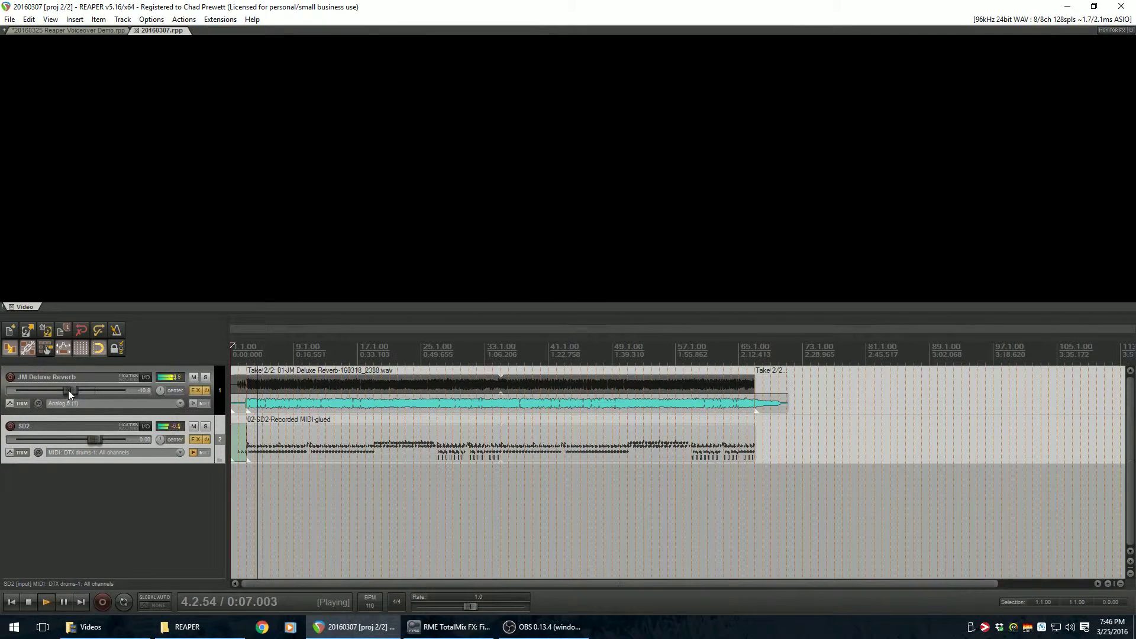
left_click_drag(69, 389, 52, 392)
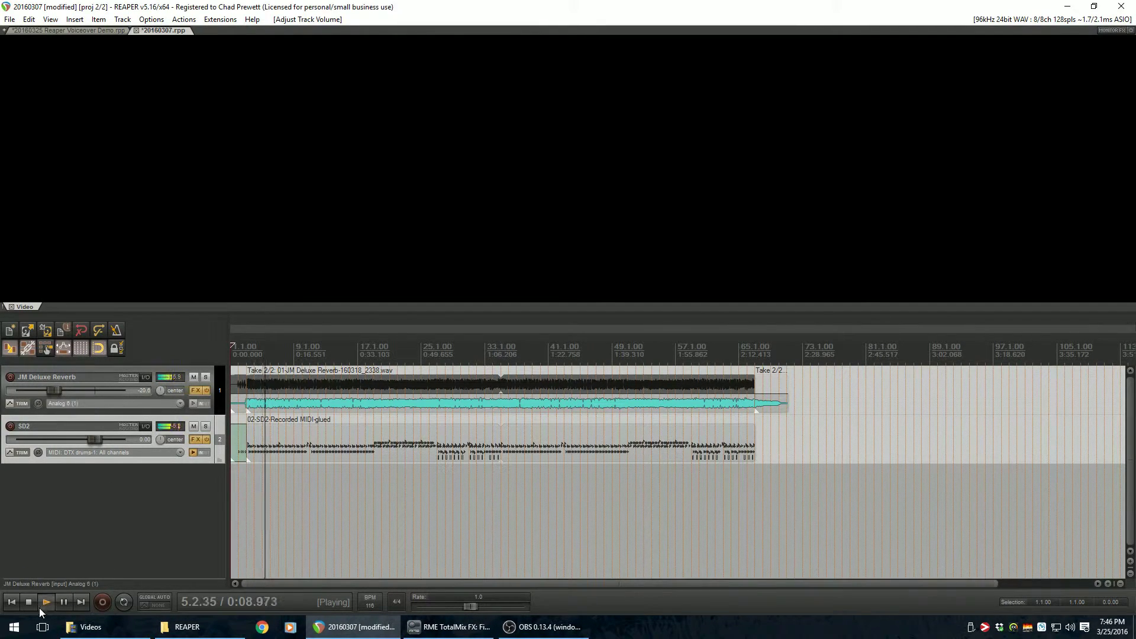
left_click(27, 599)
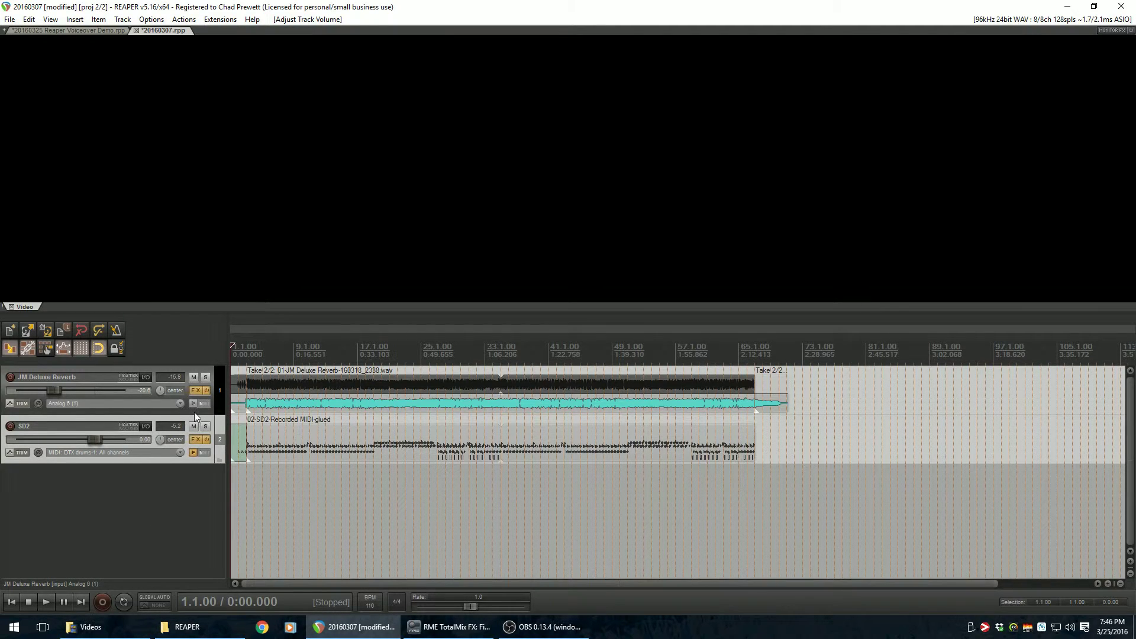
left_click(53, 30)
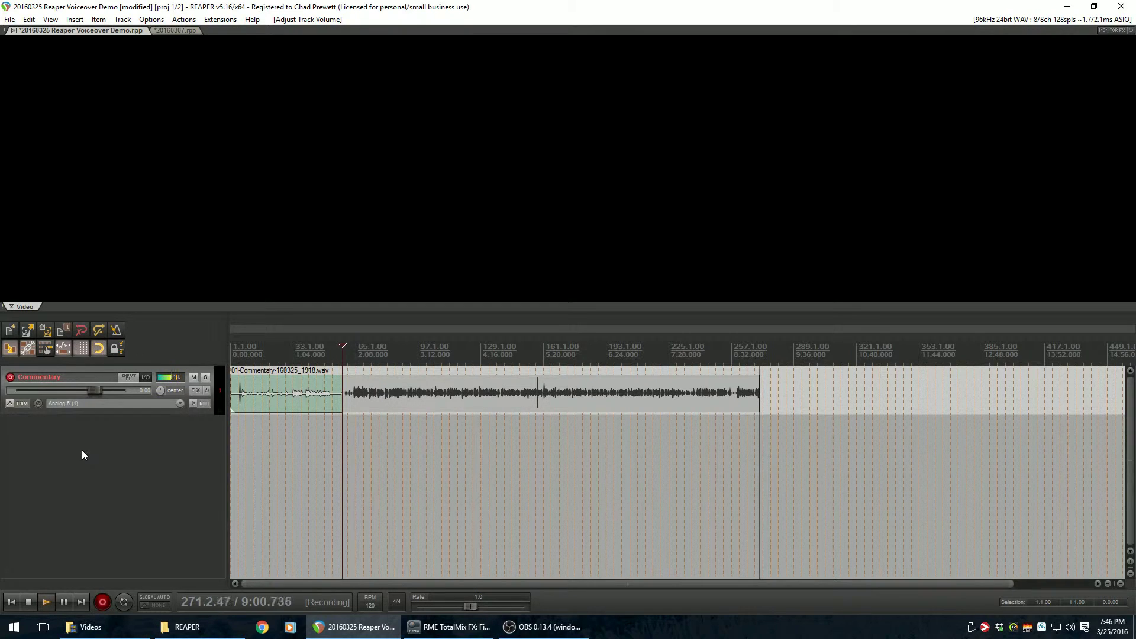
Add a new track named 'Reaper Master Output' below Commentary.
double_click(57, 443)
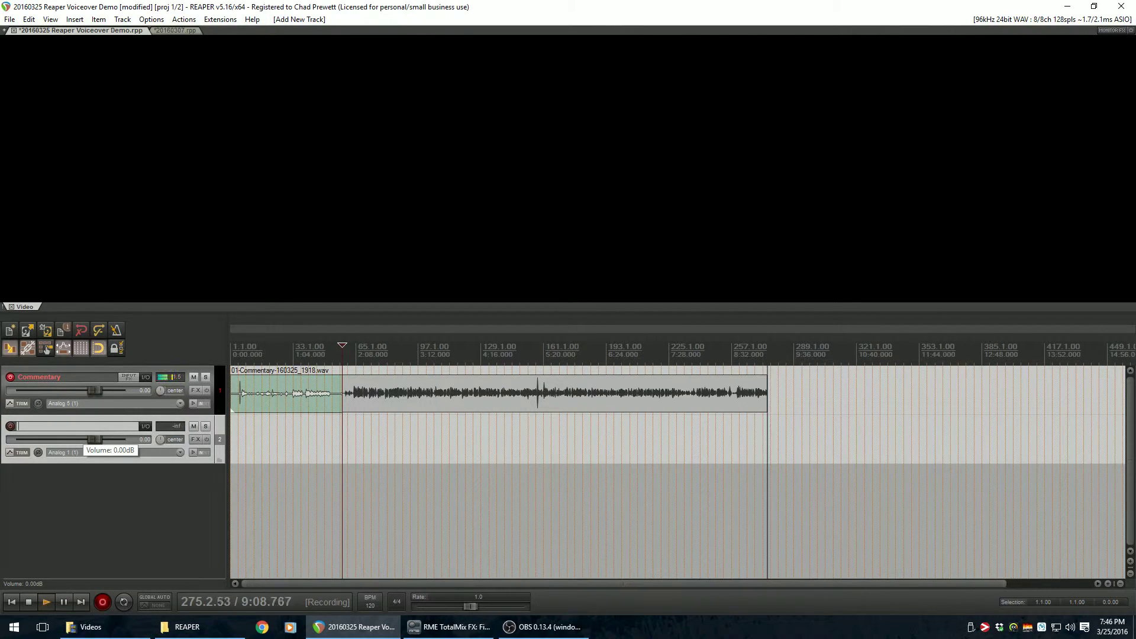
type("Reaper Master ")
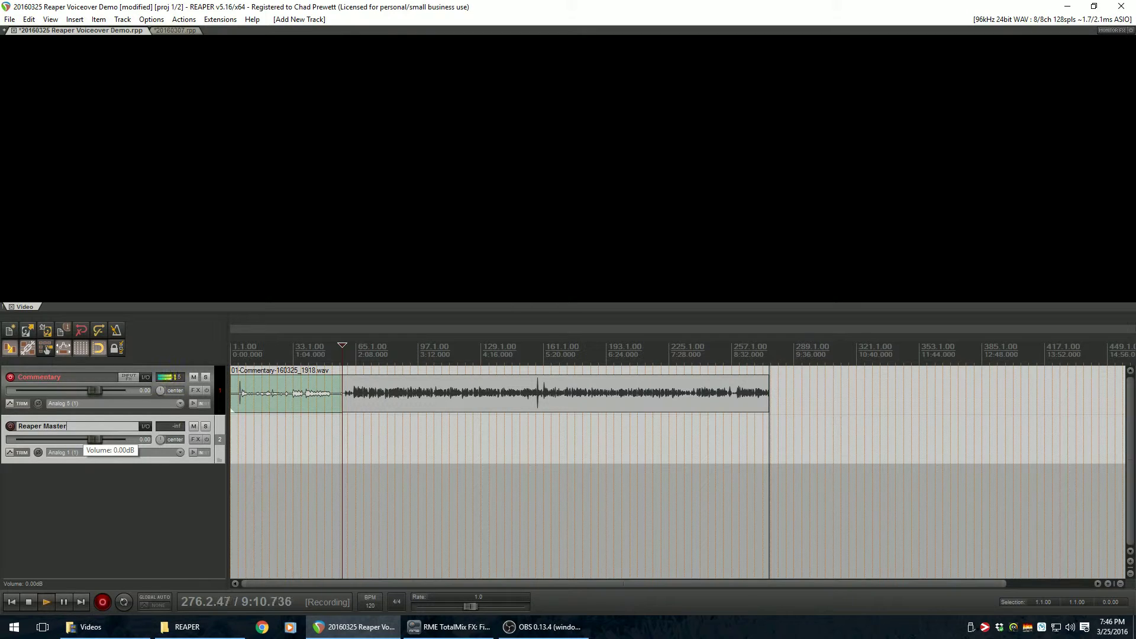
type("Output")
key("Return")
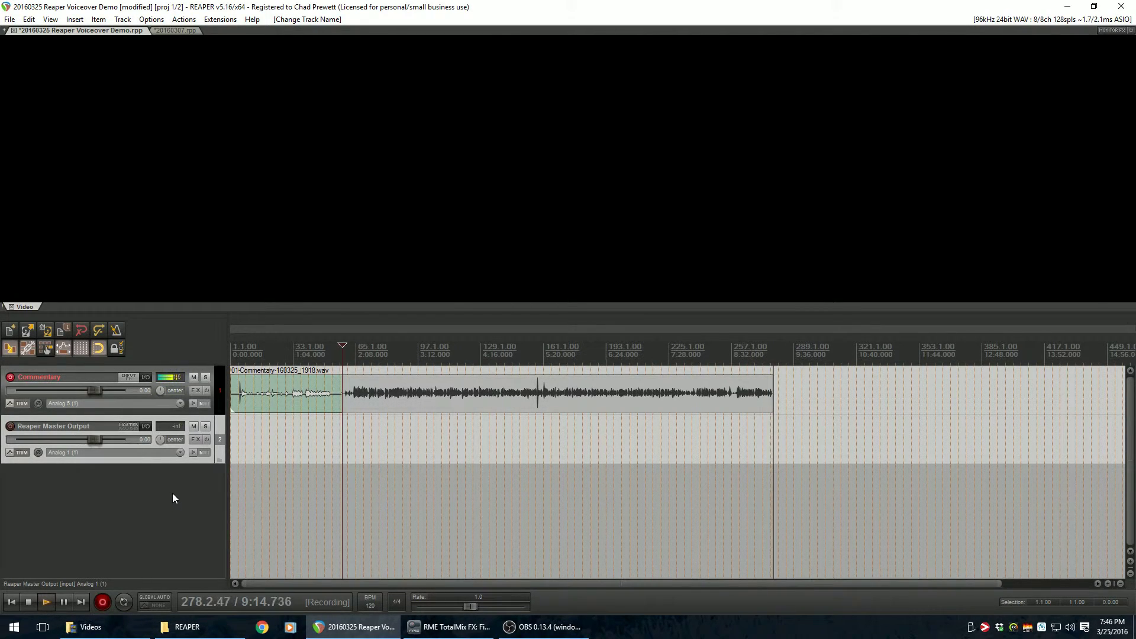
Set the track's input to stereo Loopback Input 1/Loopback Input 2.
left_click(179, 452)
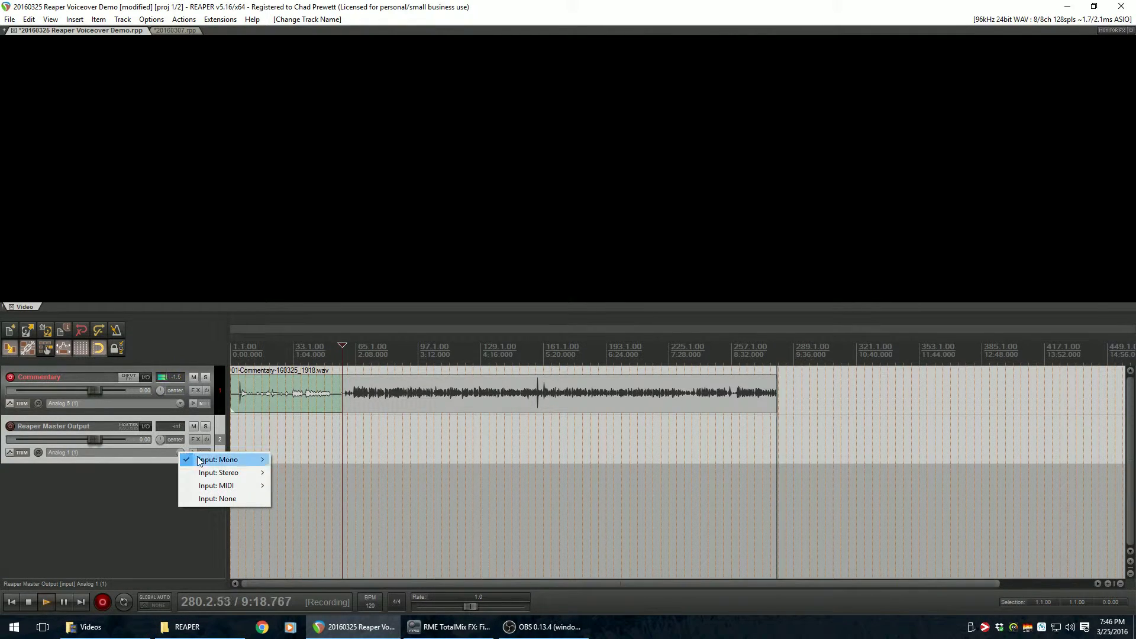
mouse_move(204, 472)
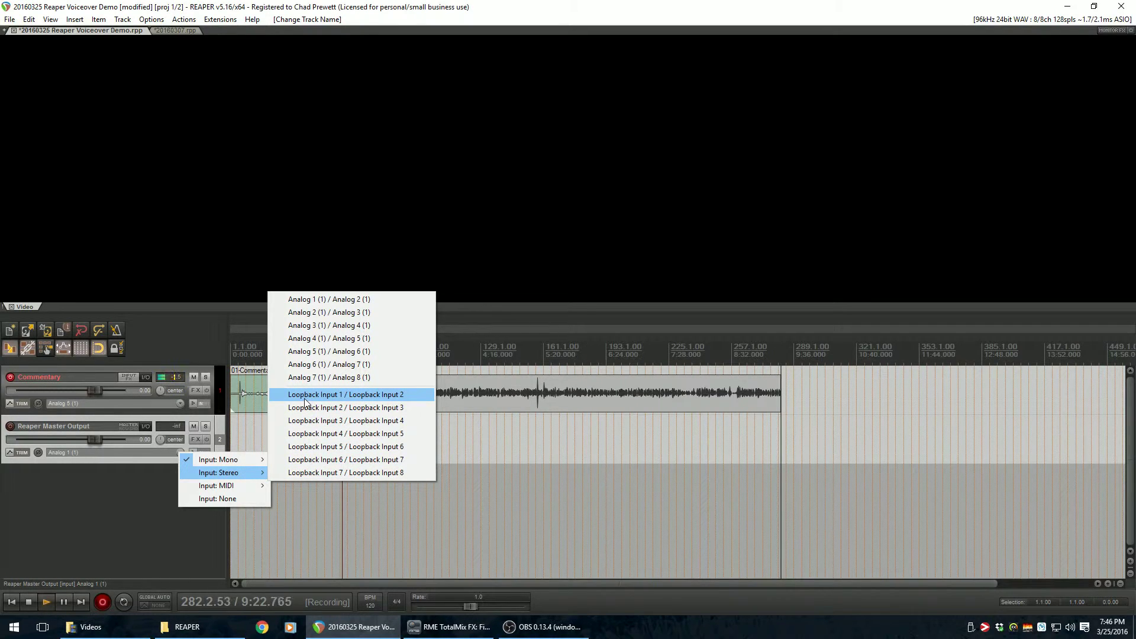
left_click(361, 398)
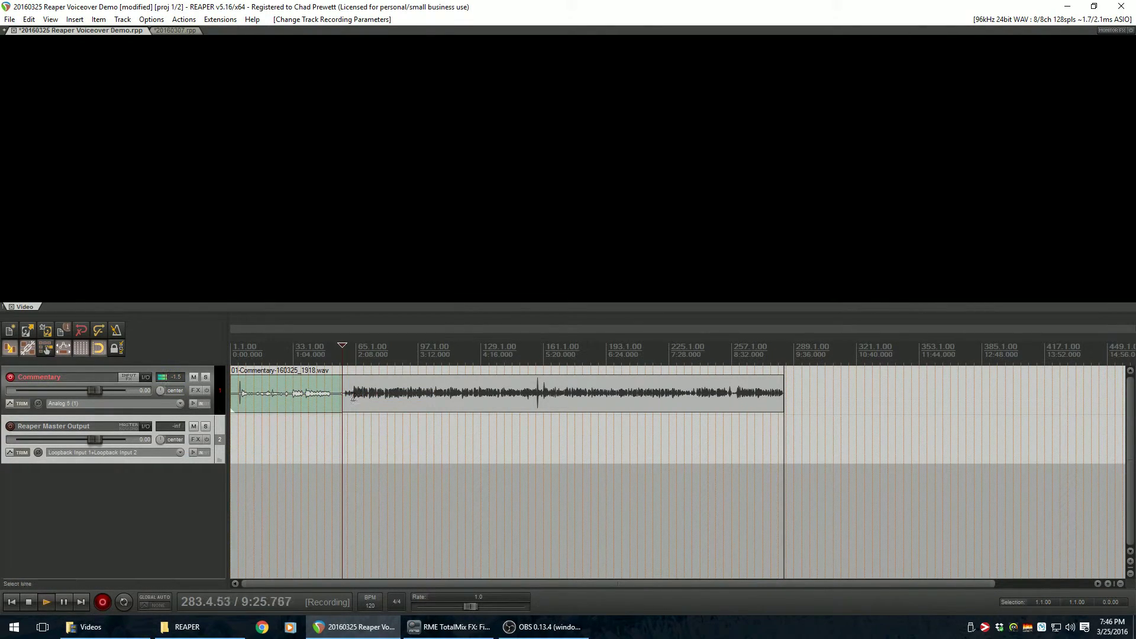
left_click(168, 31)
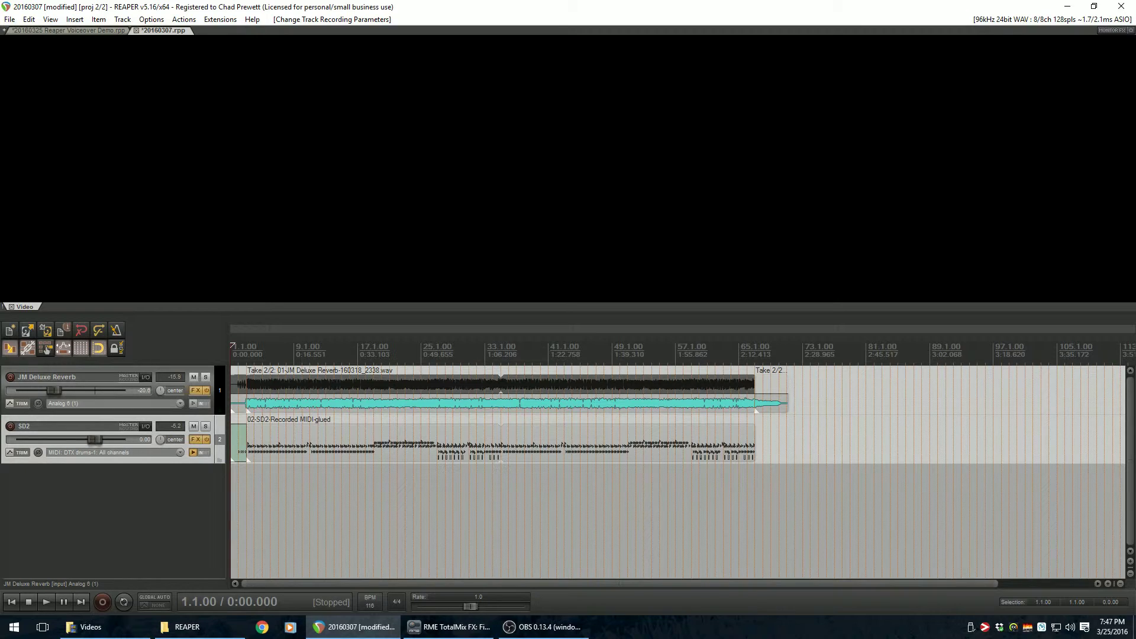
Route the 20160307 master to the Loopback Output 1/Loopback Output 2 hardware output.
key("ctrl+m")
left_click_drag(679, 167, 317, 133)
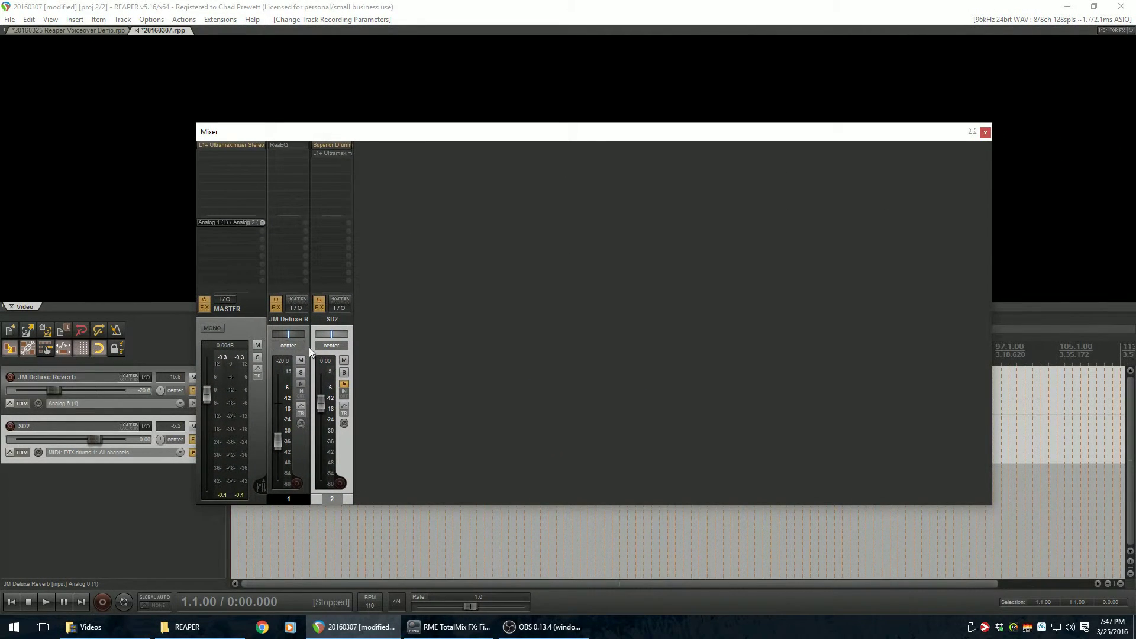
left_click(225, 301)
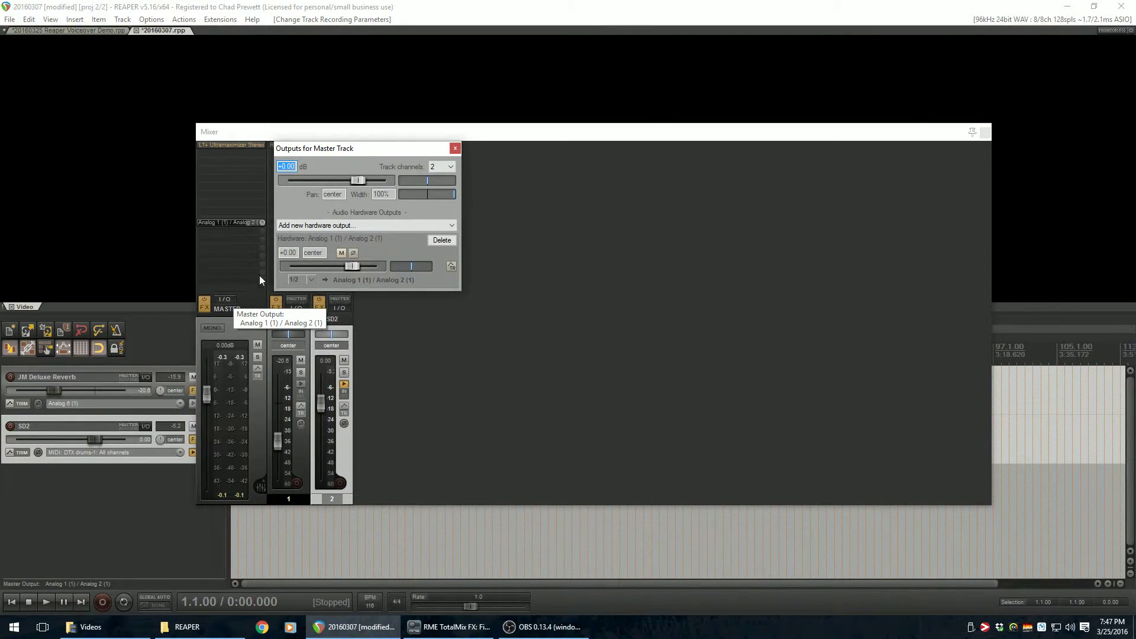
left_click(451, 225)
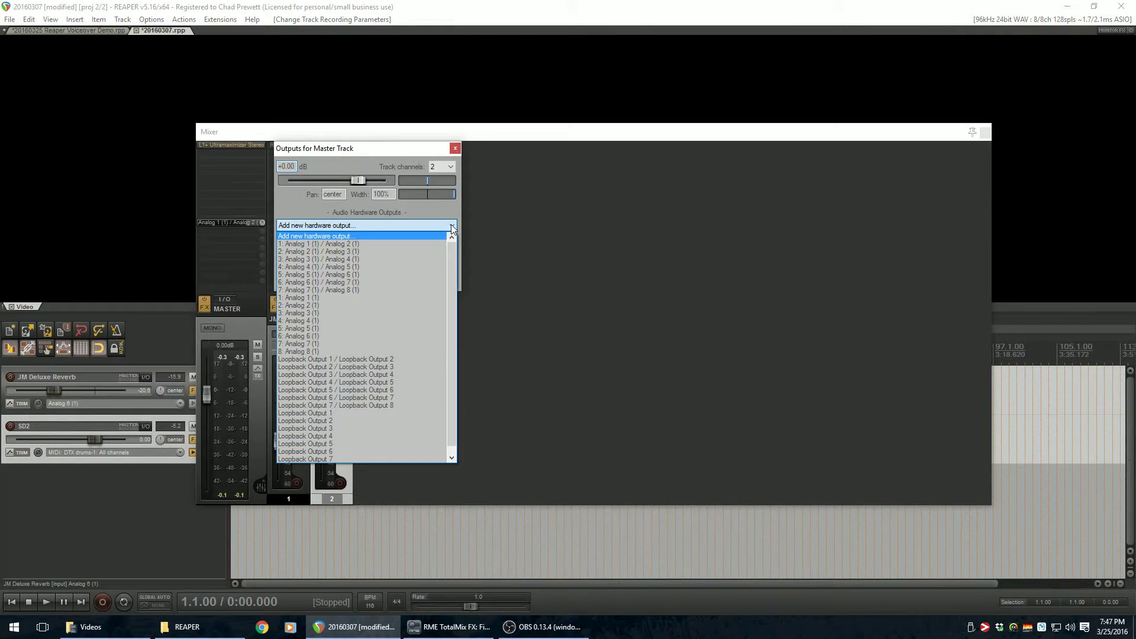
left_click(350, 359)
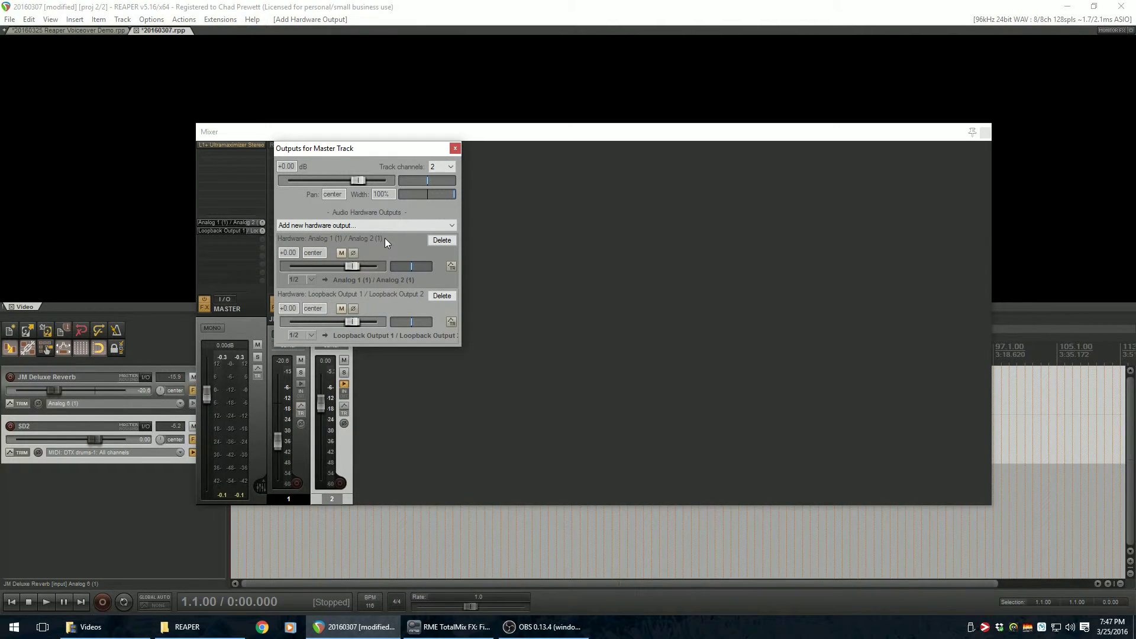
Mute the master's Analog 1/Analog 2 output and move the mixer off screen.
left_click(341, 253)
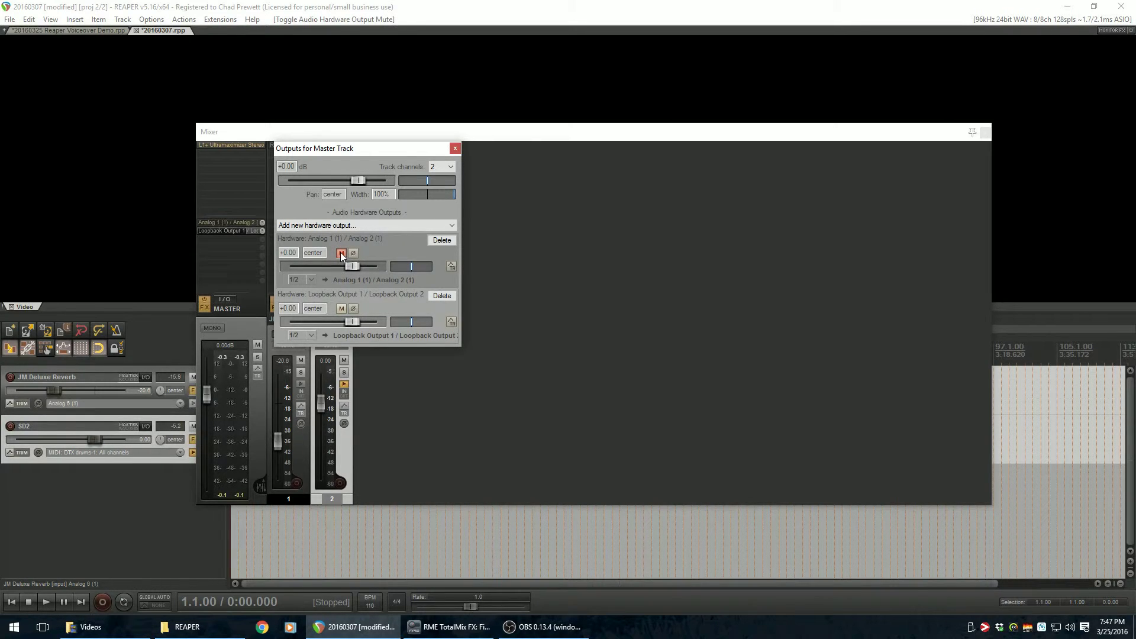
left_click(455, 146)
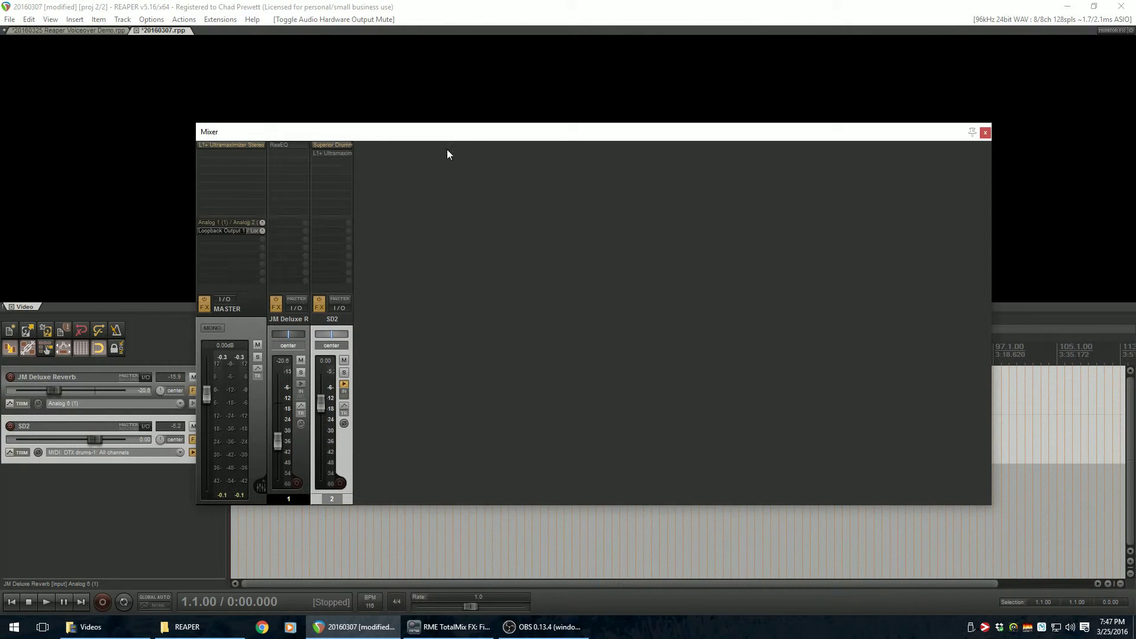
left_click_drag(412, 136, 460, 145)
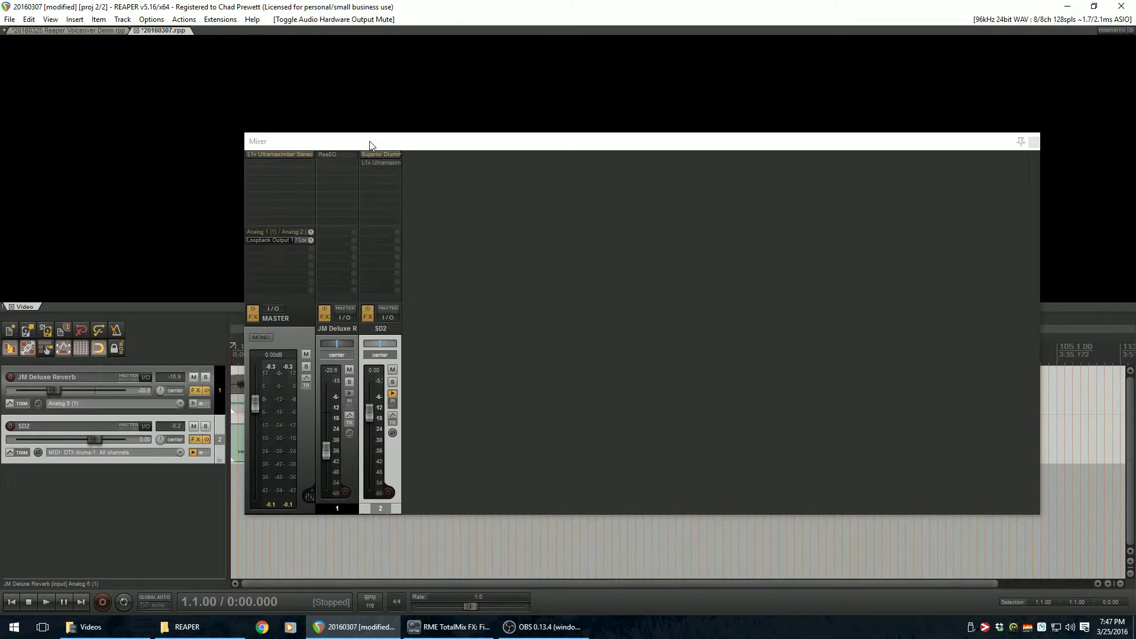
left_click_drag(370, 145, 1135, 414)
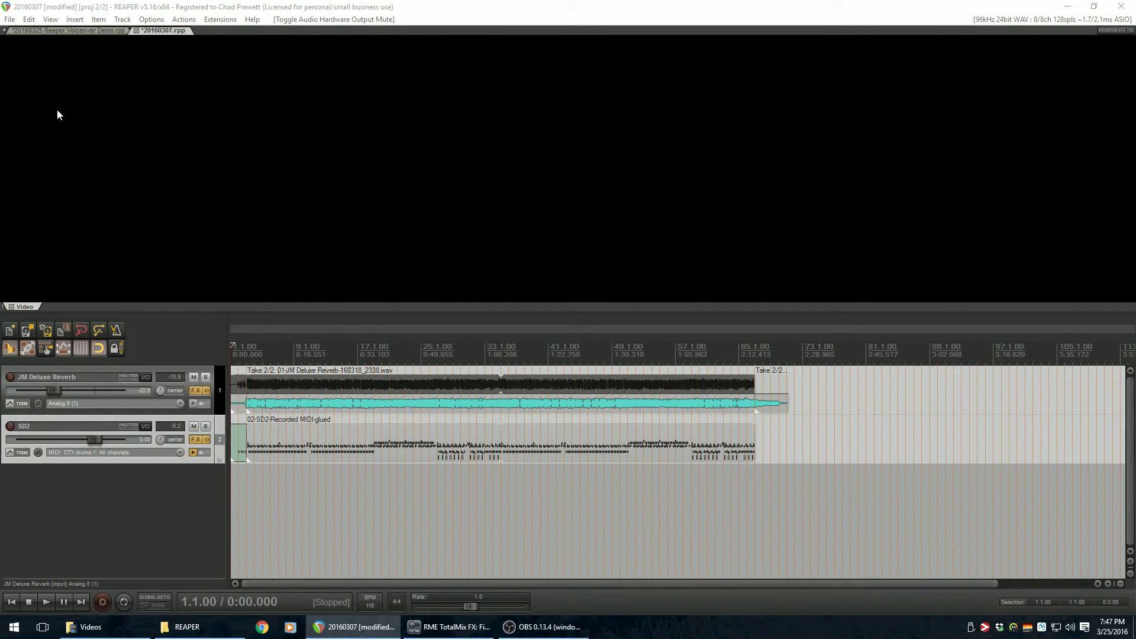
In the Voiceover Demo project, enable input monitoring and record arm on Reaper Master Output.
left_click(94, 31)
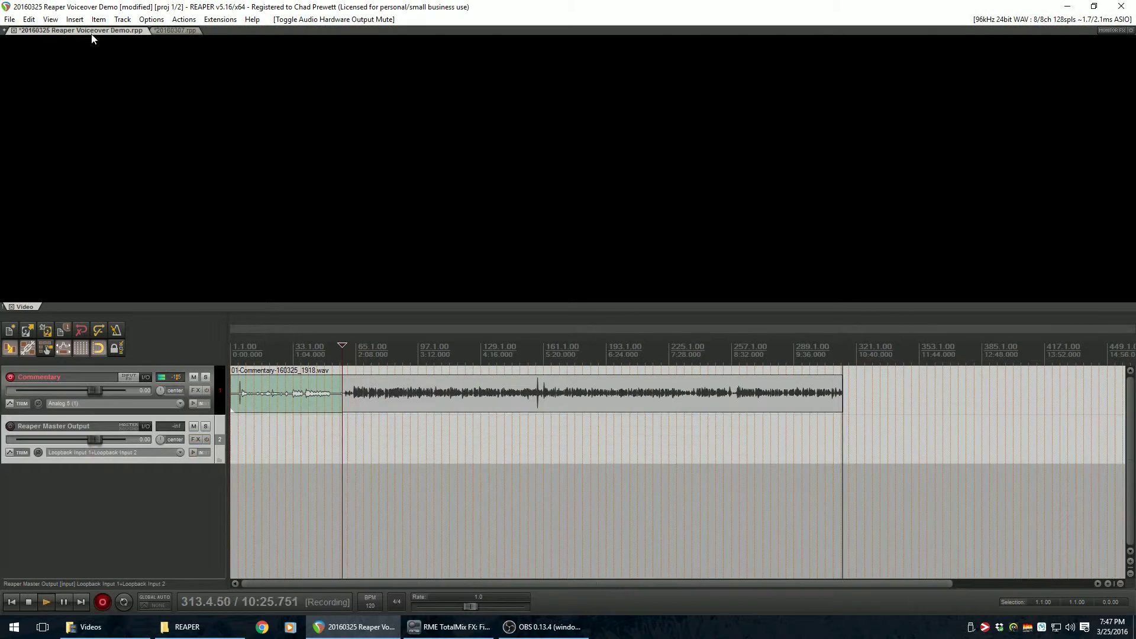
left_click(191, 452)
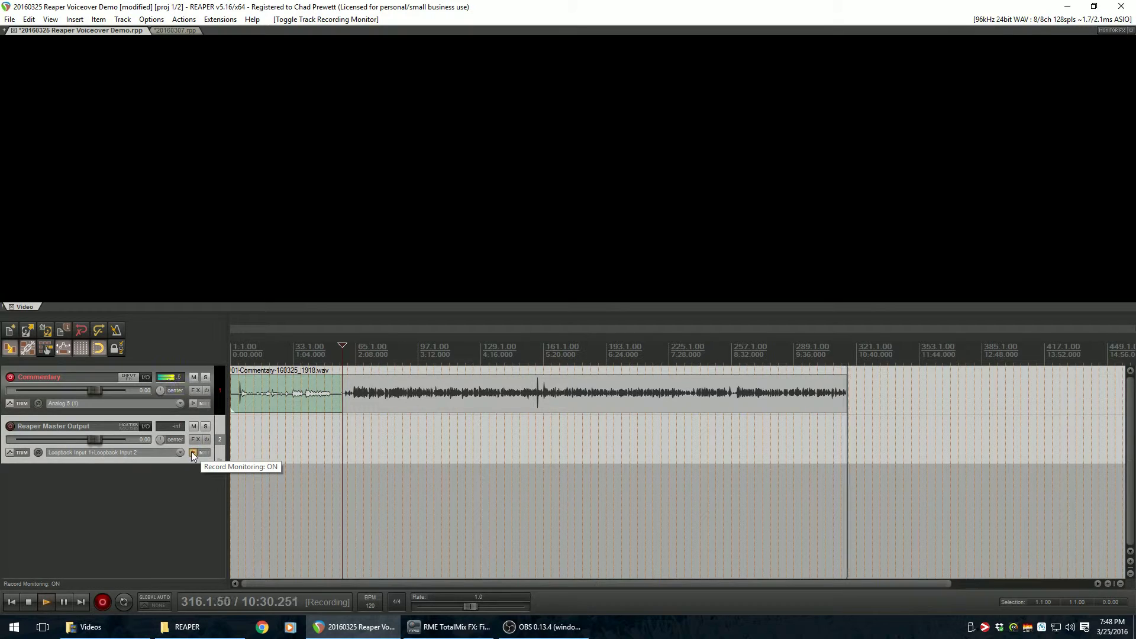
left_click(10, 427)
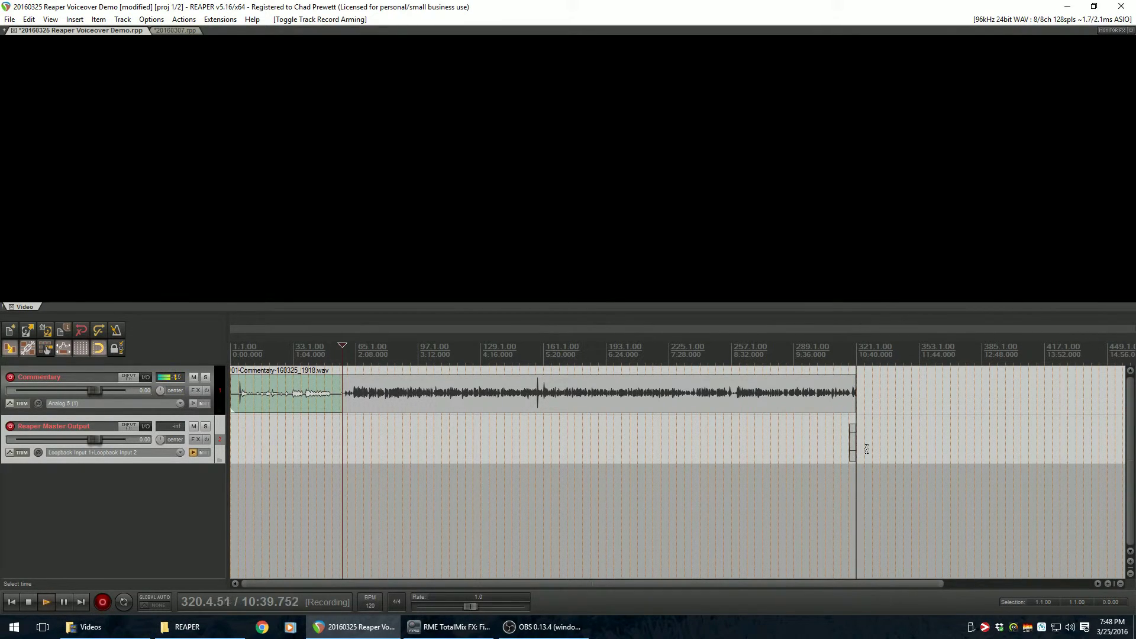
Play the 20160307 music project starting from bar 3.
left_click(168, 31)
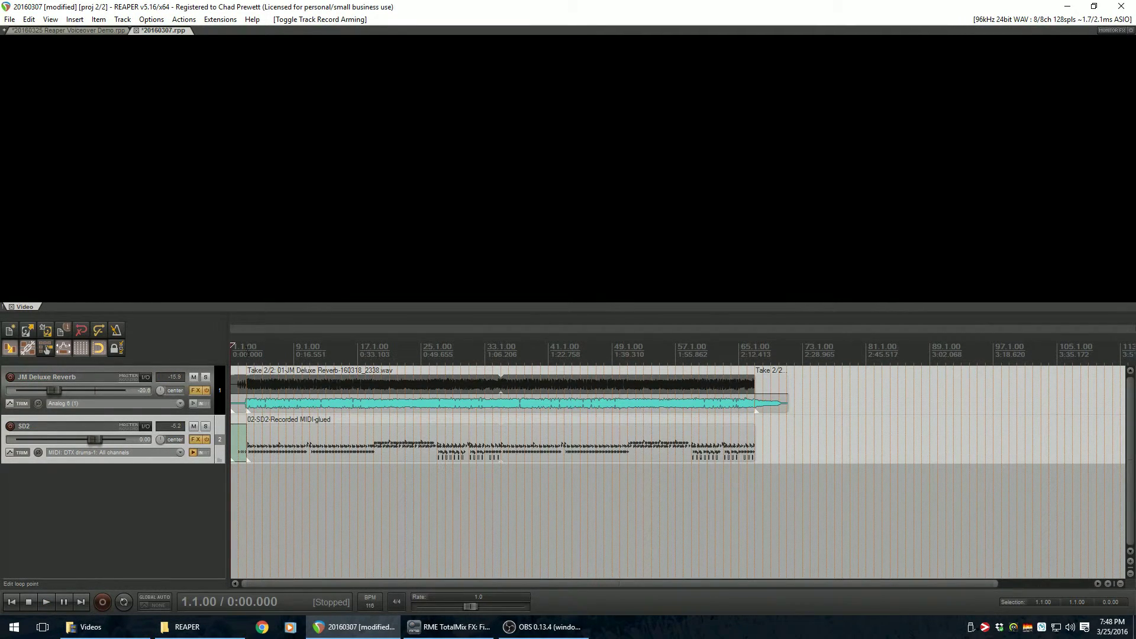
left_click(246, 346)
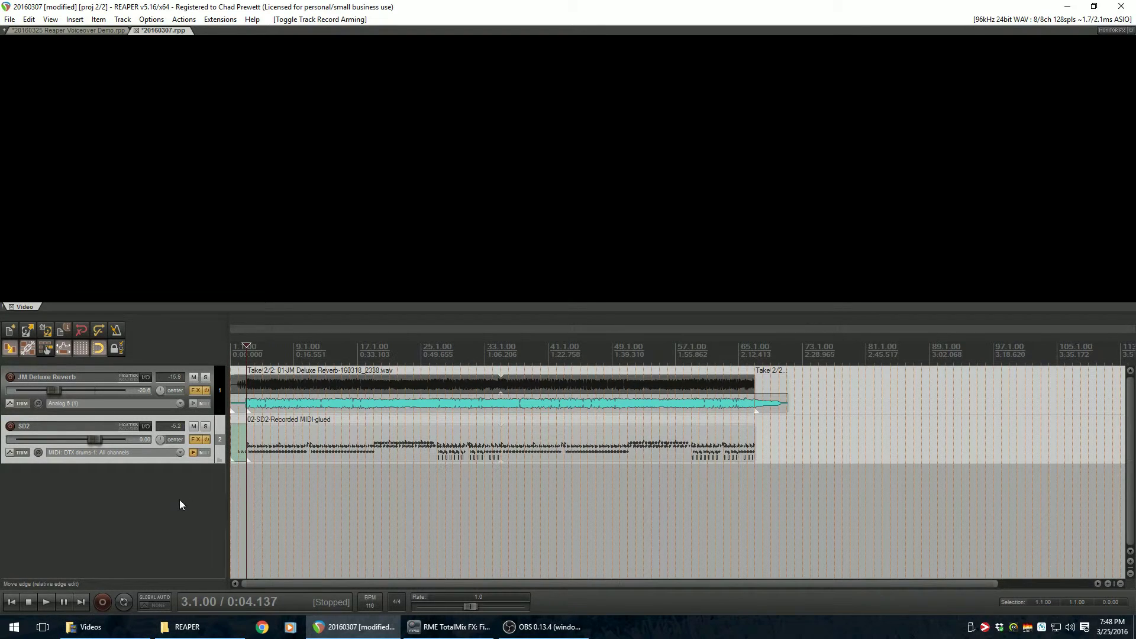
left_click(45, 603)
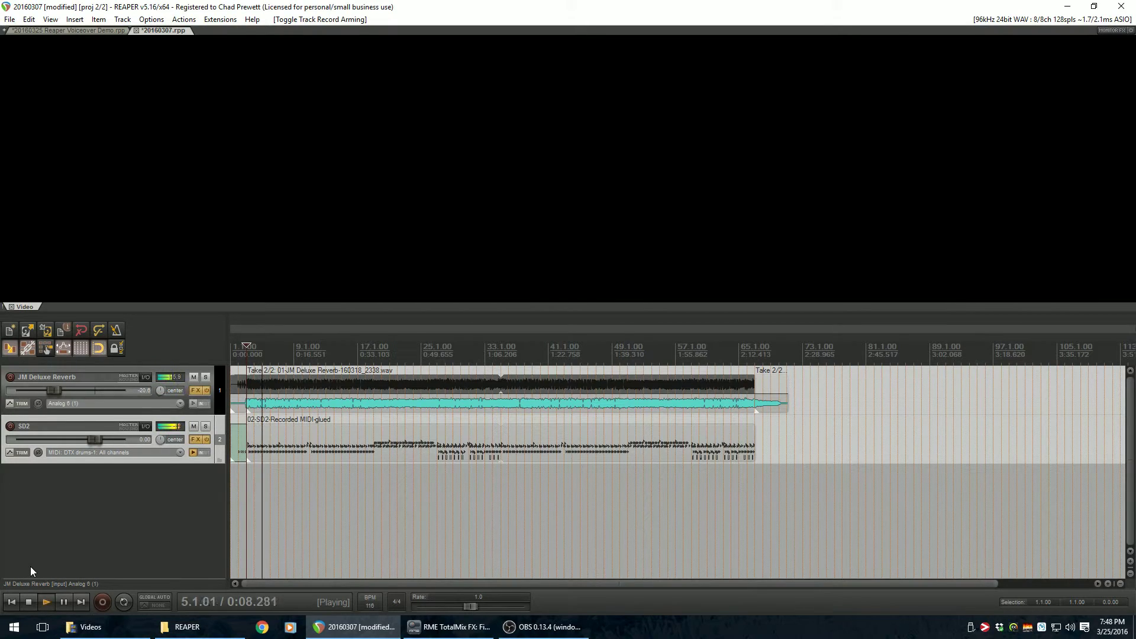
Set the Reaper Master Output track volume to -14.9 dB in the voiceover project.
left_click(53, 30)
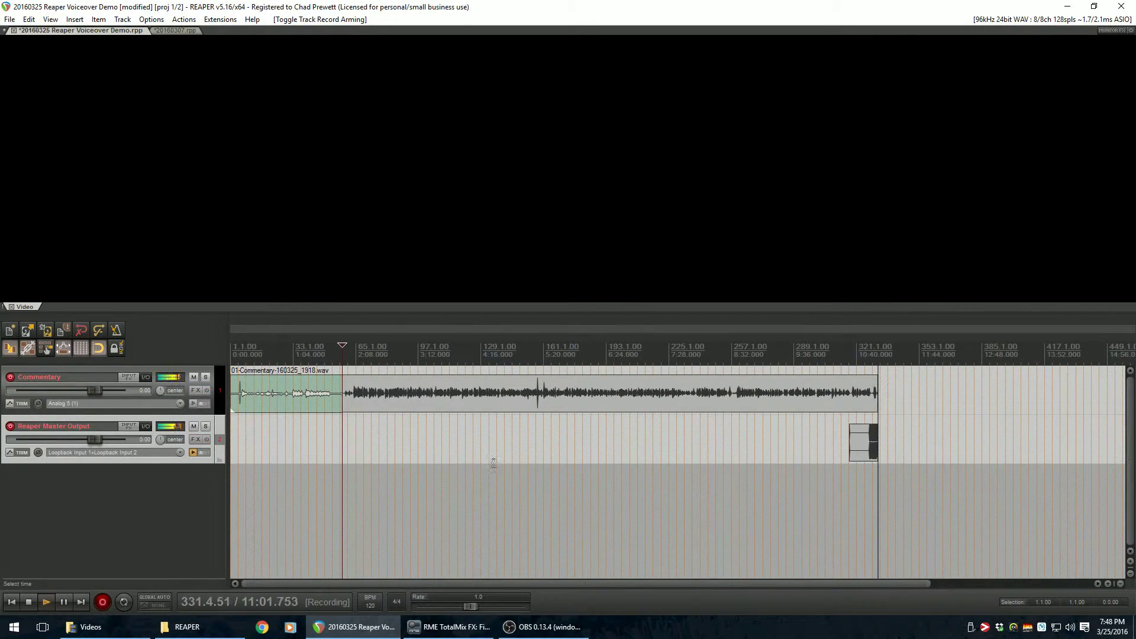
left_click_drag(90, 440, 54, 442)
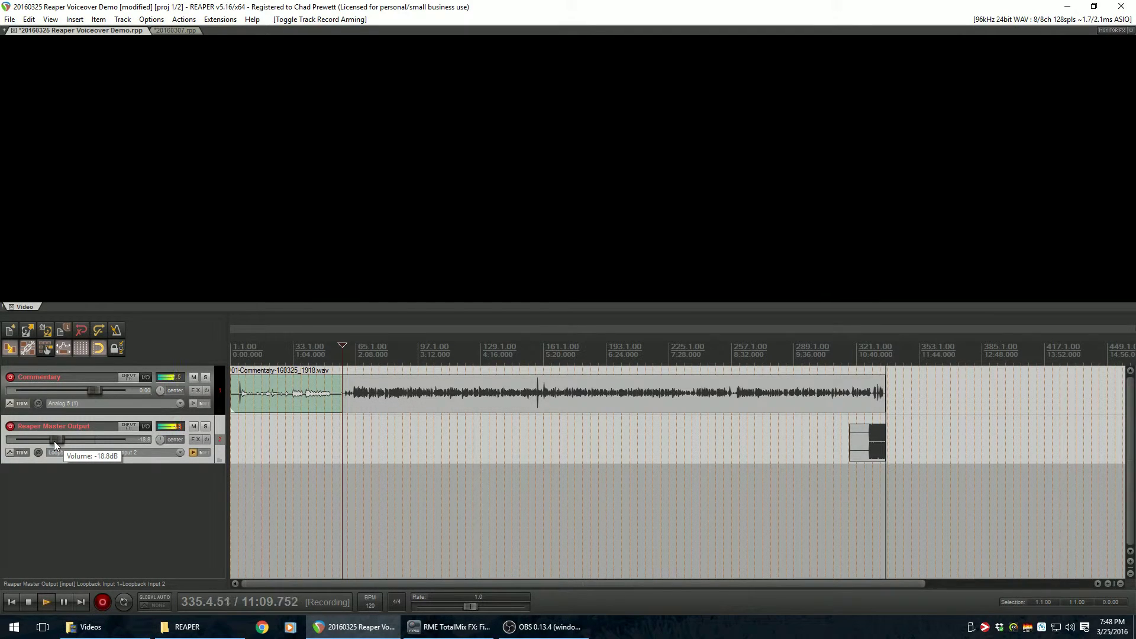
left_click_drag(55, 441, 60, 440)
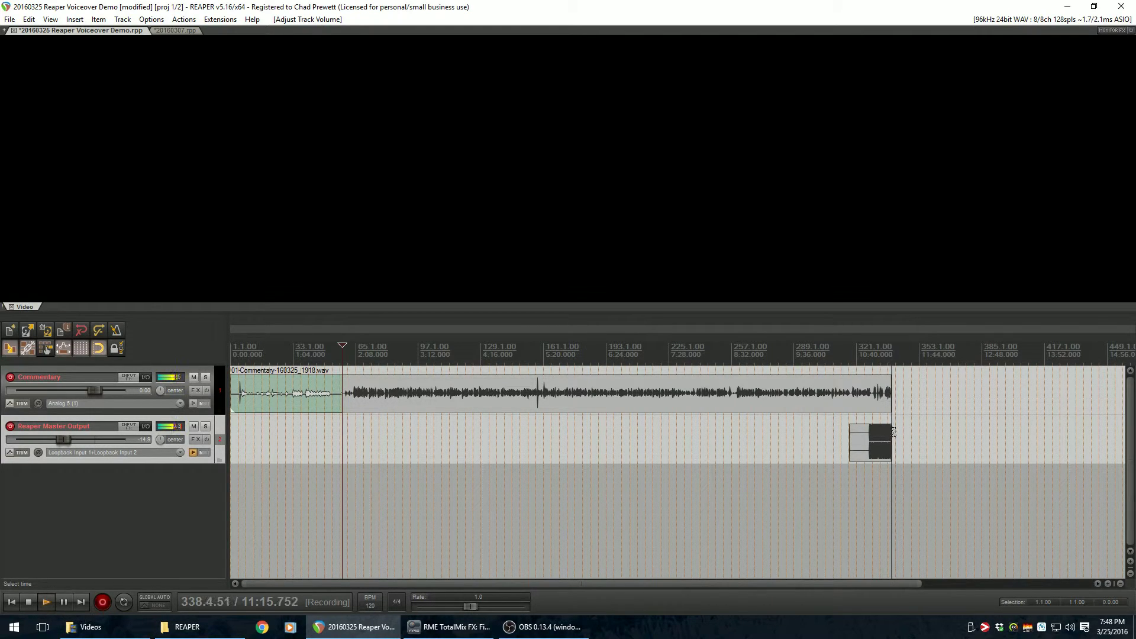
Bypass the L1+ Ultramaximizer on the 20160307 master, then return to the voiceover project.
left_click(181, 31)
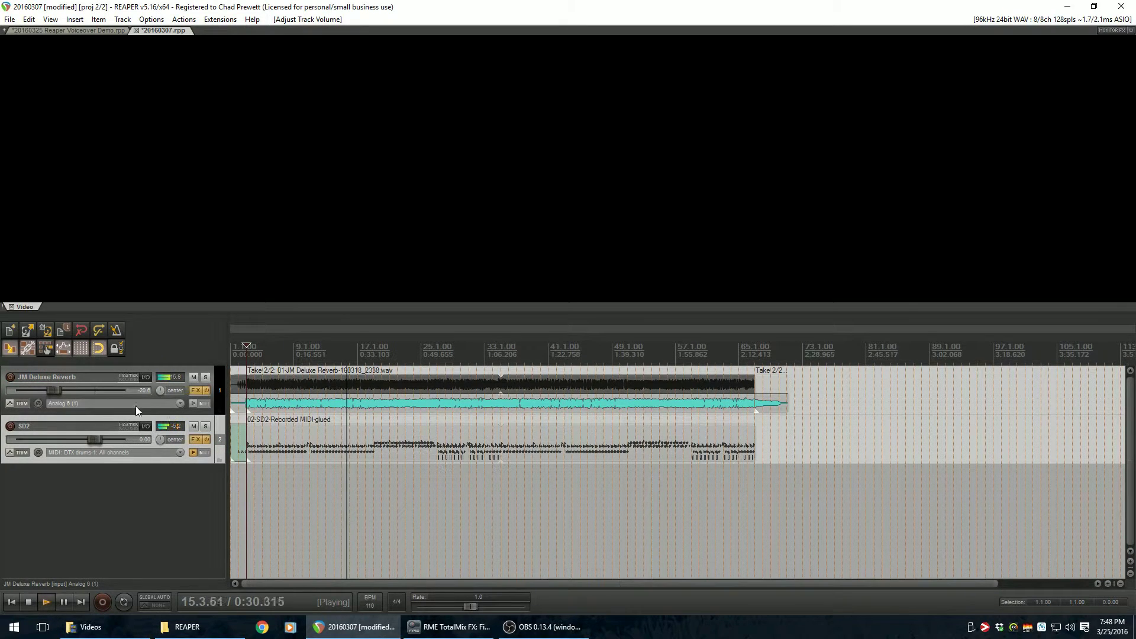
key("ctrl+m")
left_click_drag(1125, 160, 346, 132)
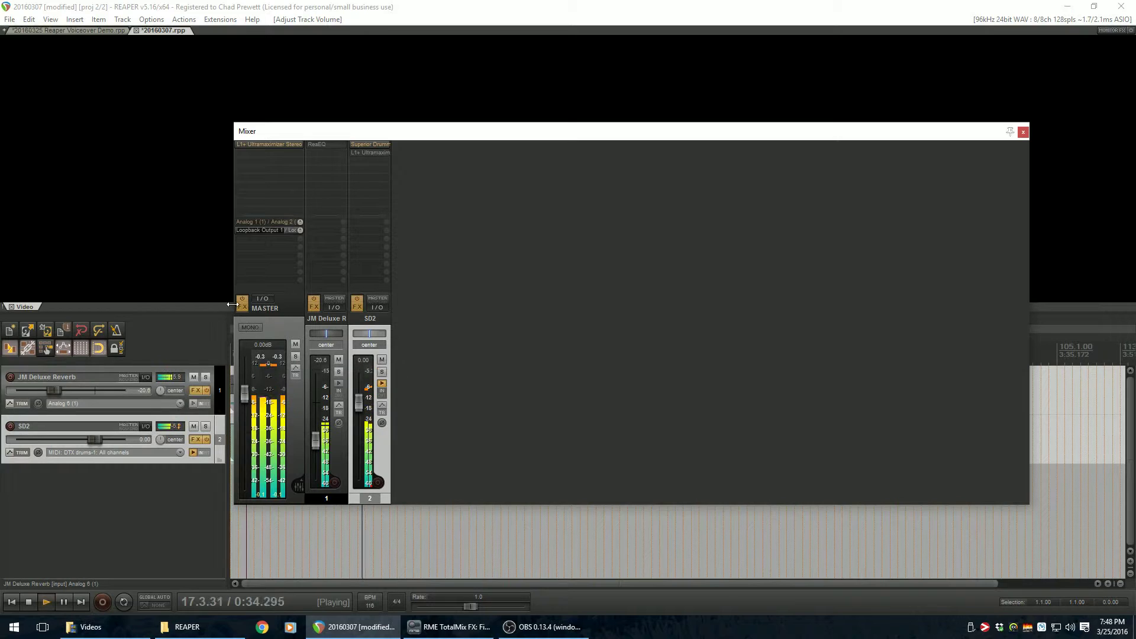
left_click(240, 307)
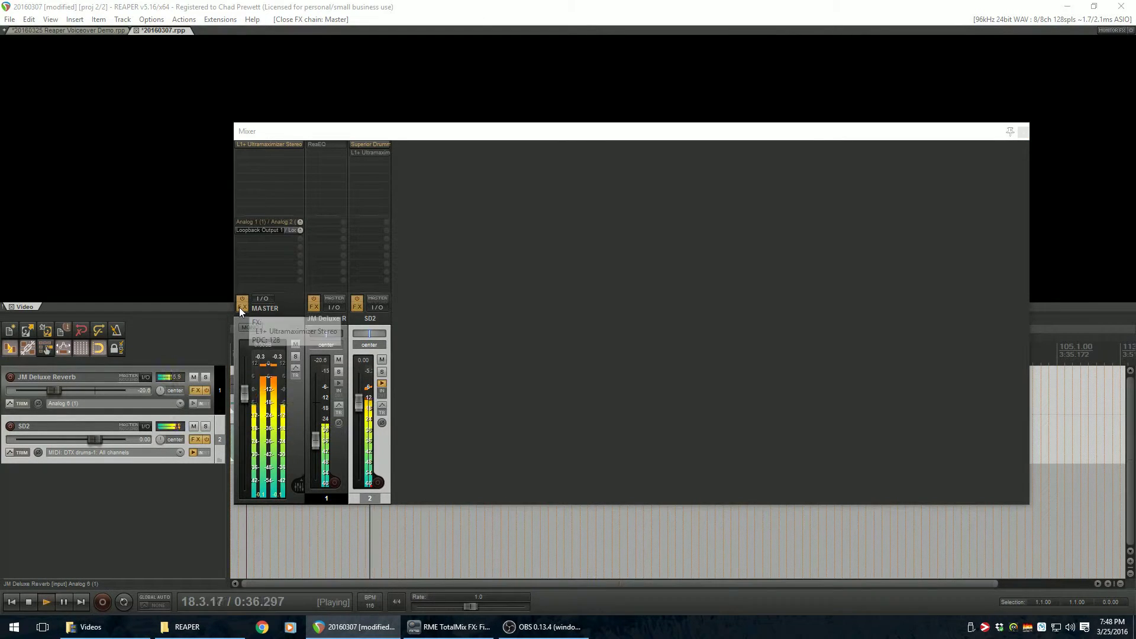
left_click_drag(1128, 89, 687, 84)
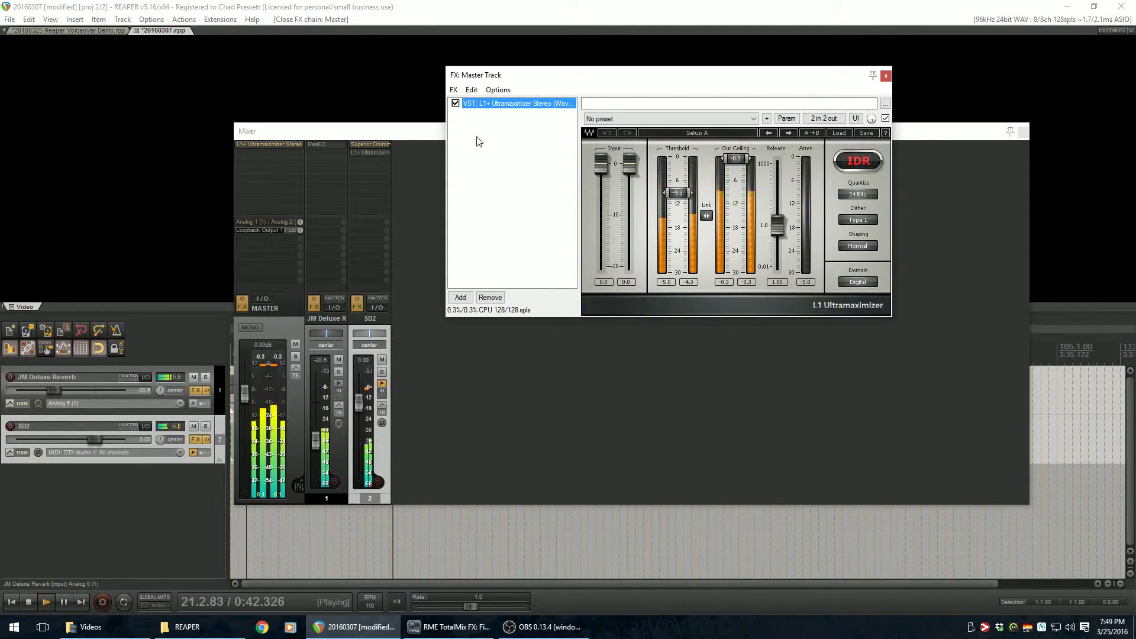
left_click(455, 104)
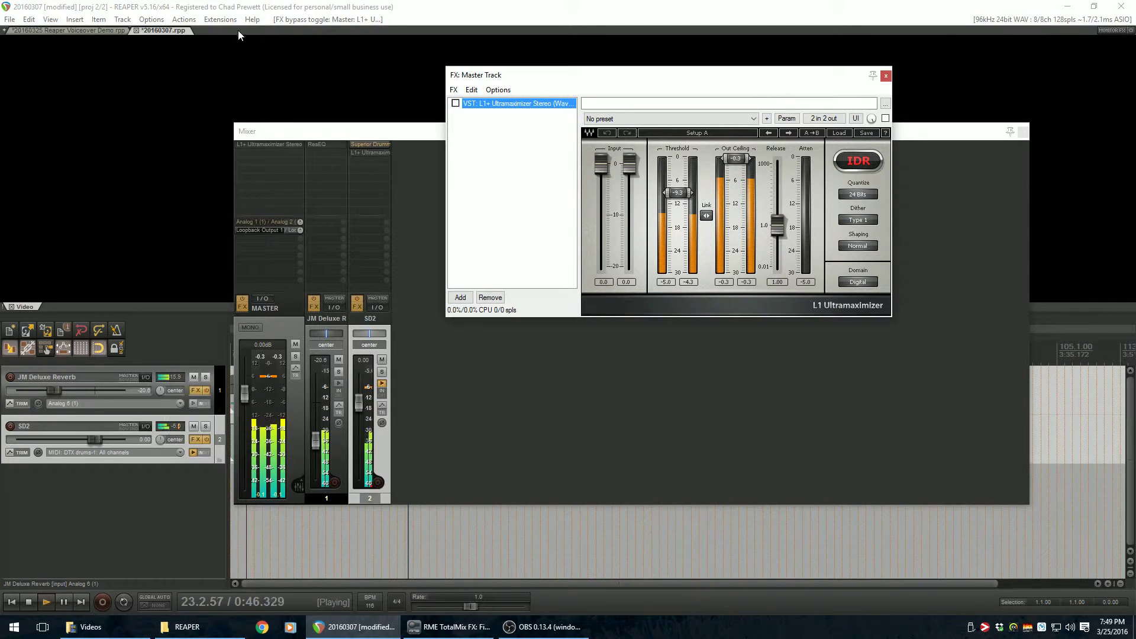
left_click(42, 30)
left_click(42, 30)
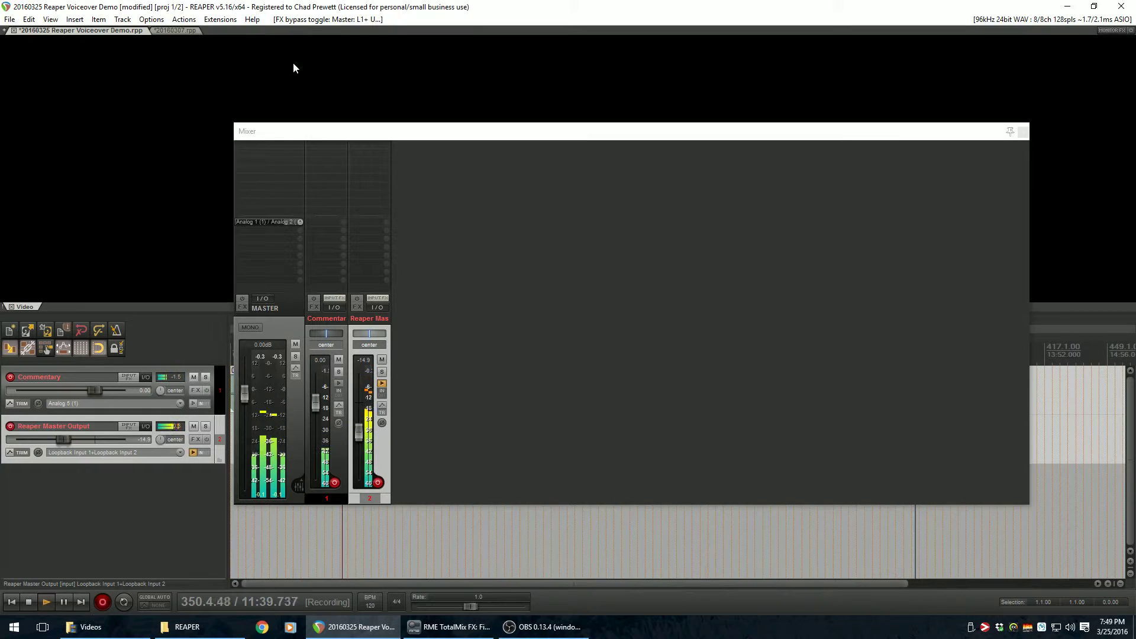
Reset the Reaper Master Output volume to 0 dB, then pull it toward -3.28 dB.
left_click_drag(335, 132, 1135, 214)
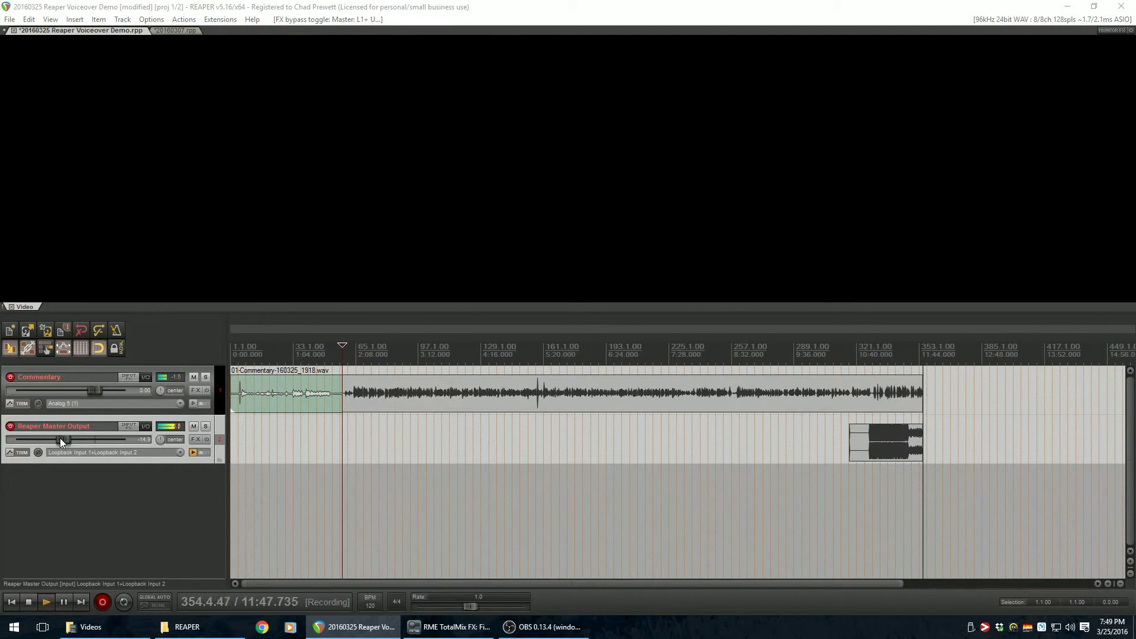
mouse_move(60, 439)
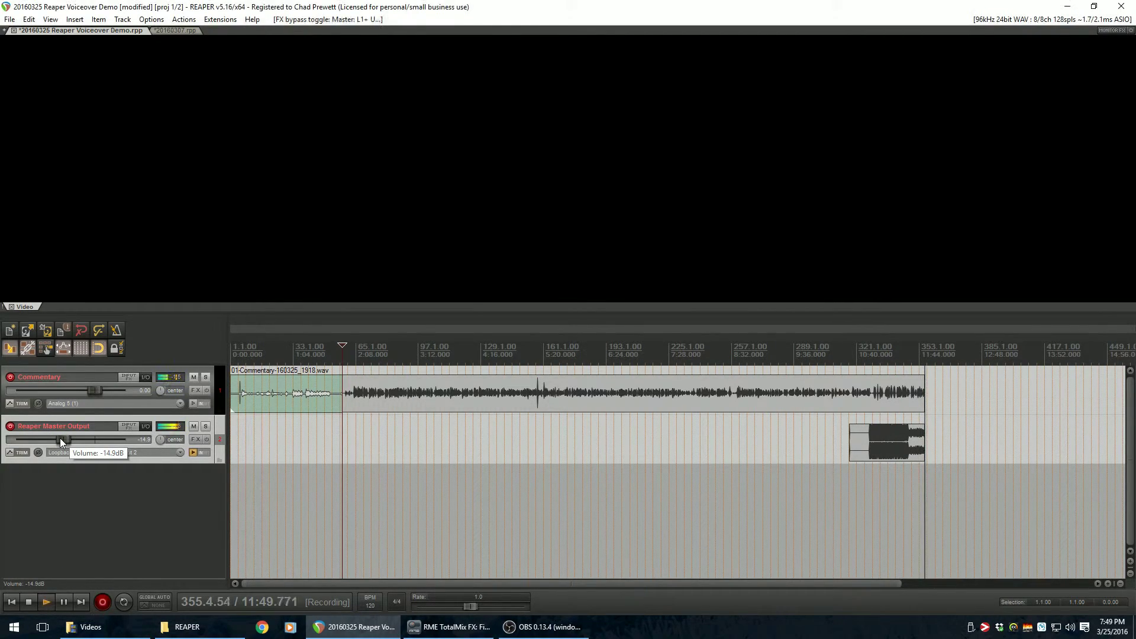
double_click(61, 439)
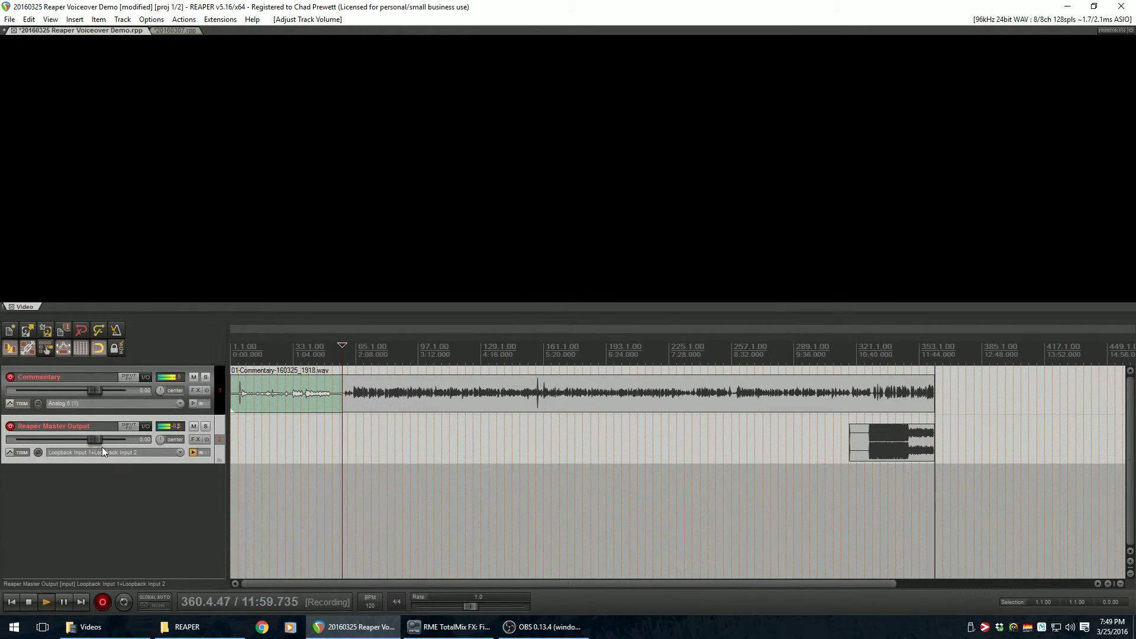
mouse_move(95, 439)
left_mouse_down()
mouse_move(23, 440)
mouse_move(87, 439)
left_mouse_up()
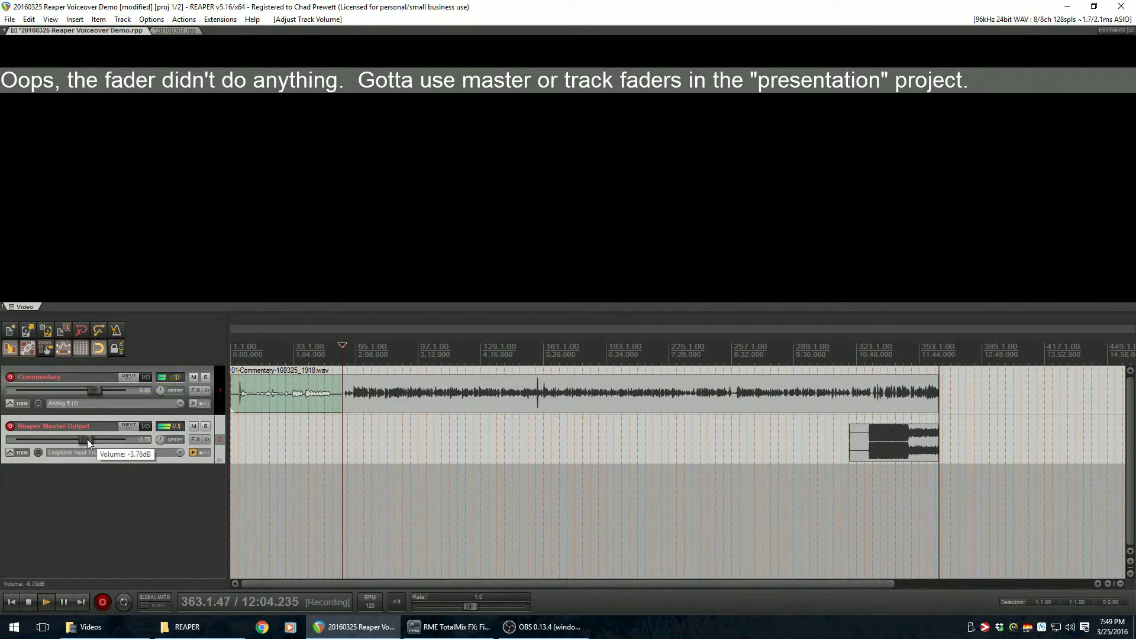
Briefly play the 20160307 project from bar 33, then return to the Voiceover Demo project.
left_click(167, 30)
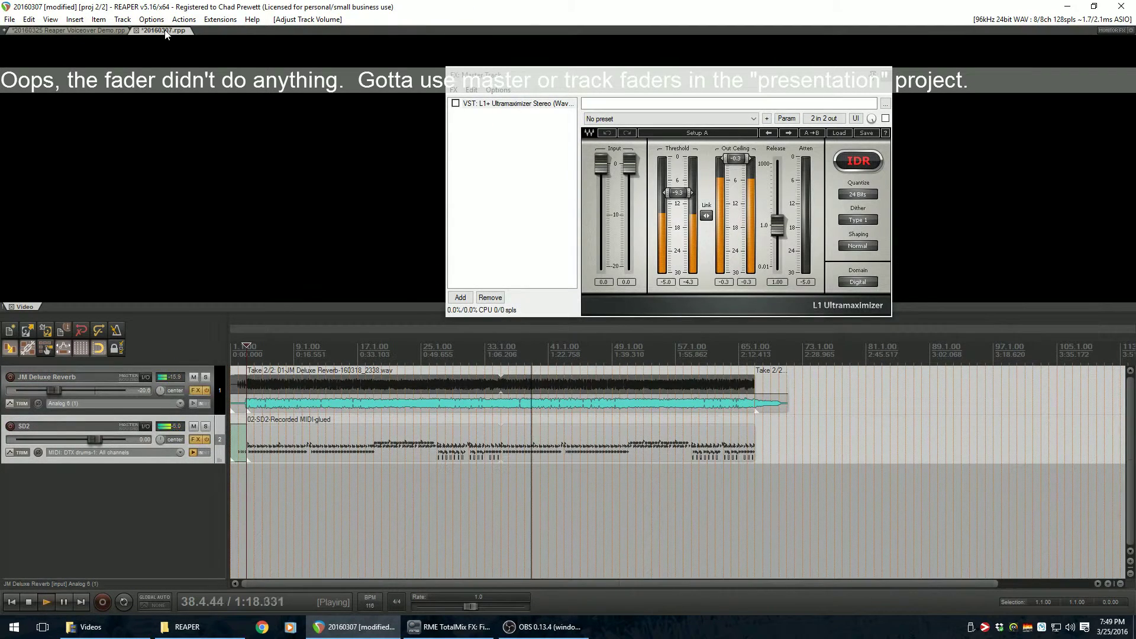
left_click(27, 605)
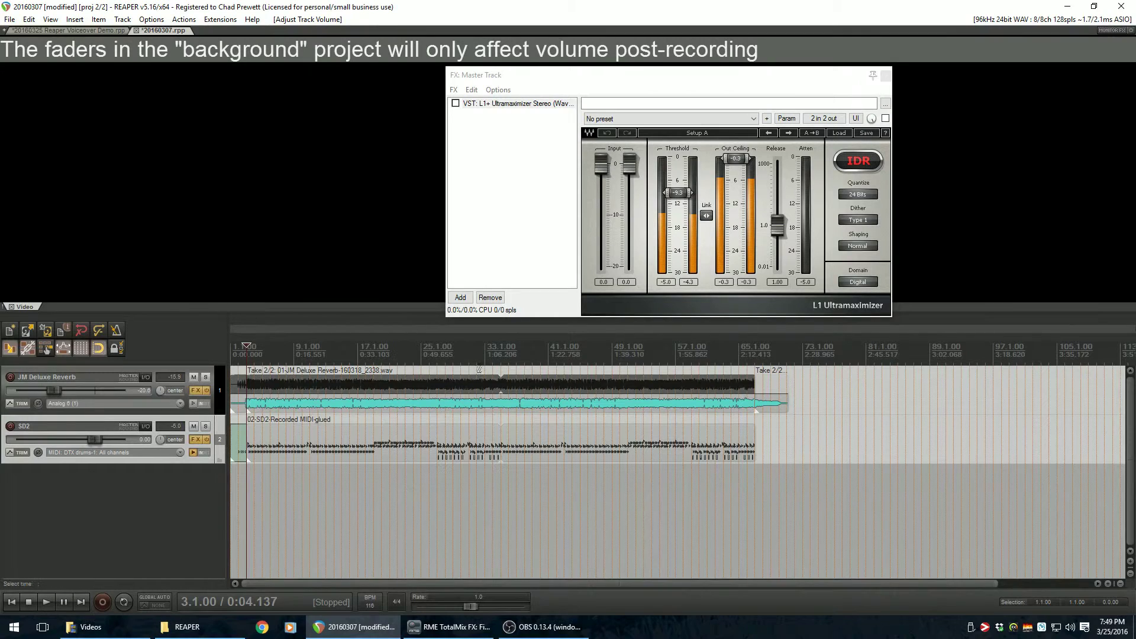
key("1")
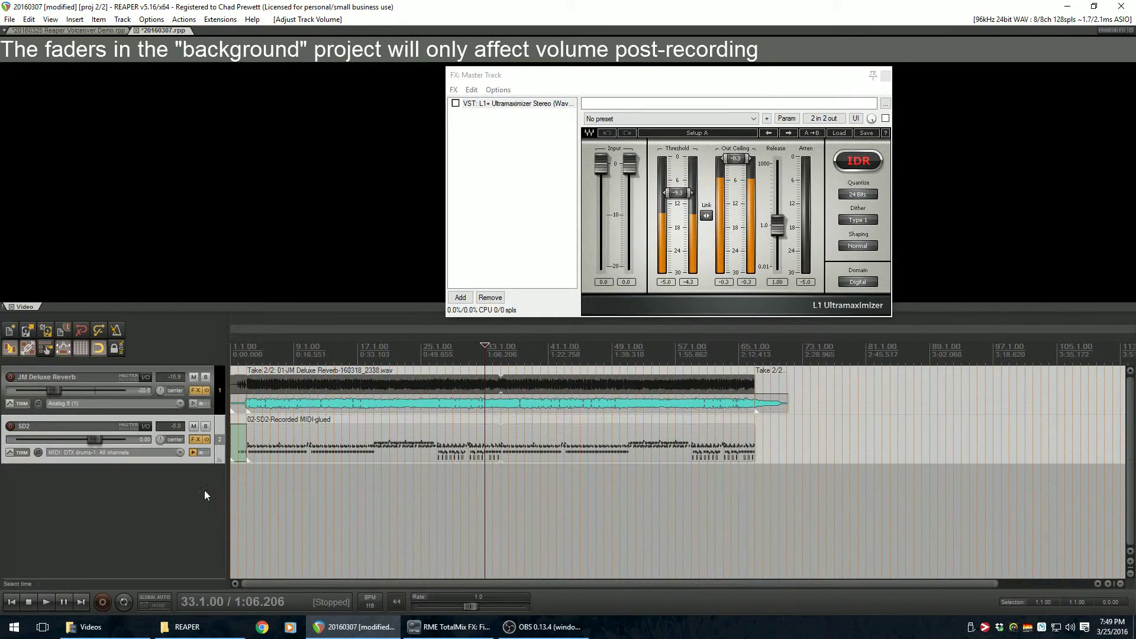
left_click(44, 603)
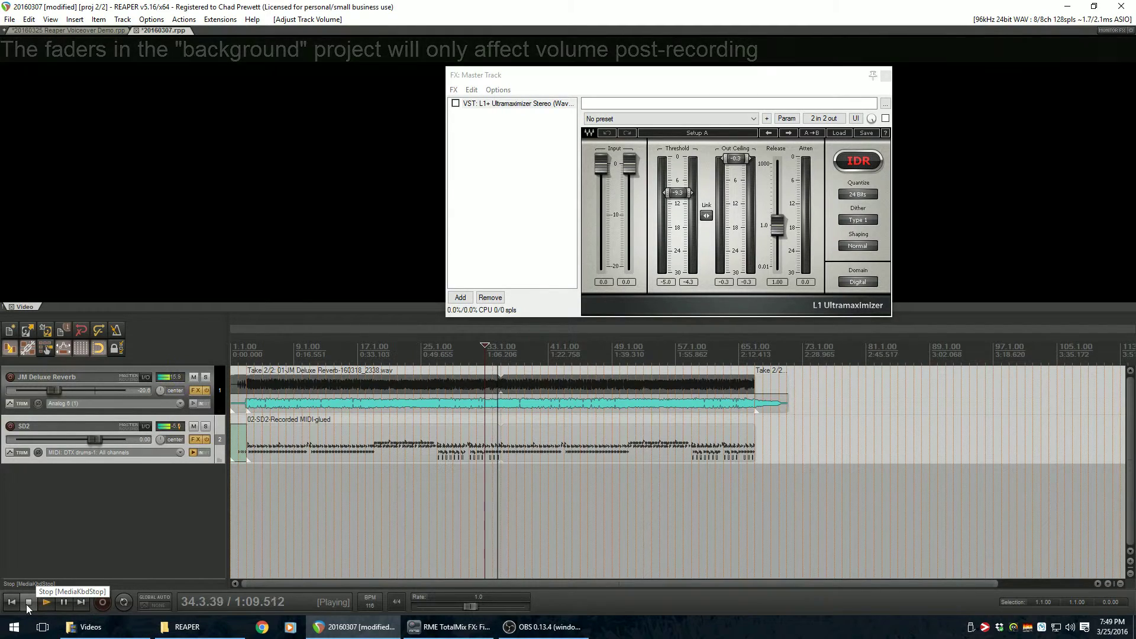
left_click(28, 603)
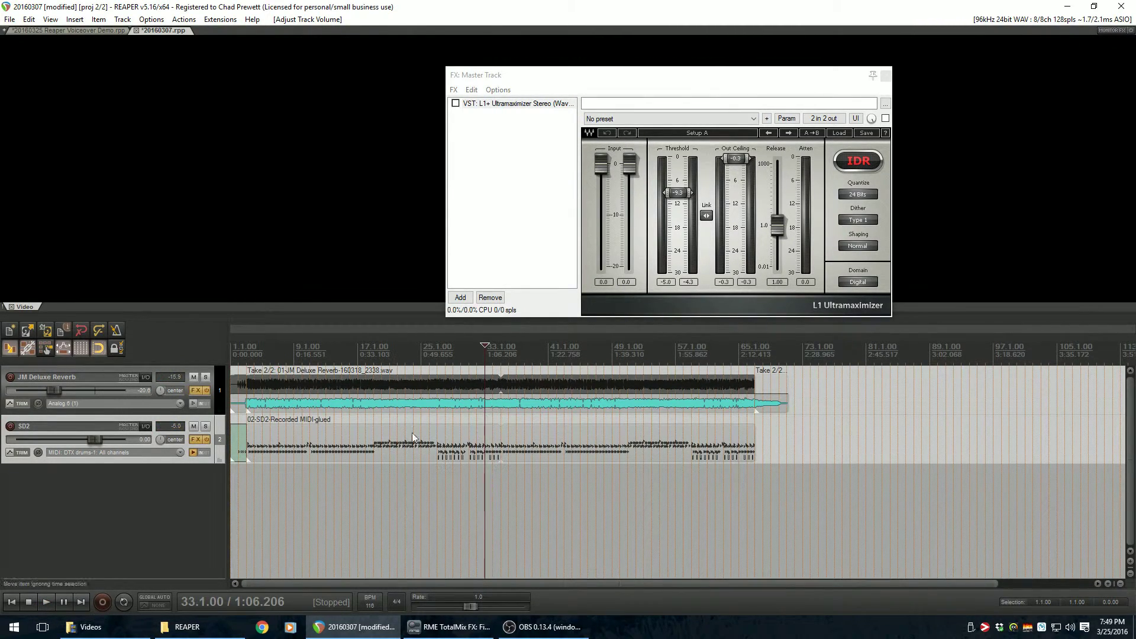
left_click(80, 30)
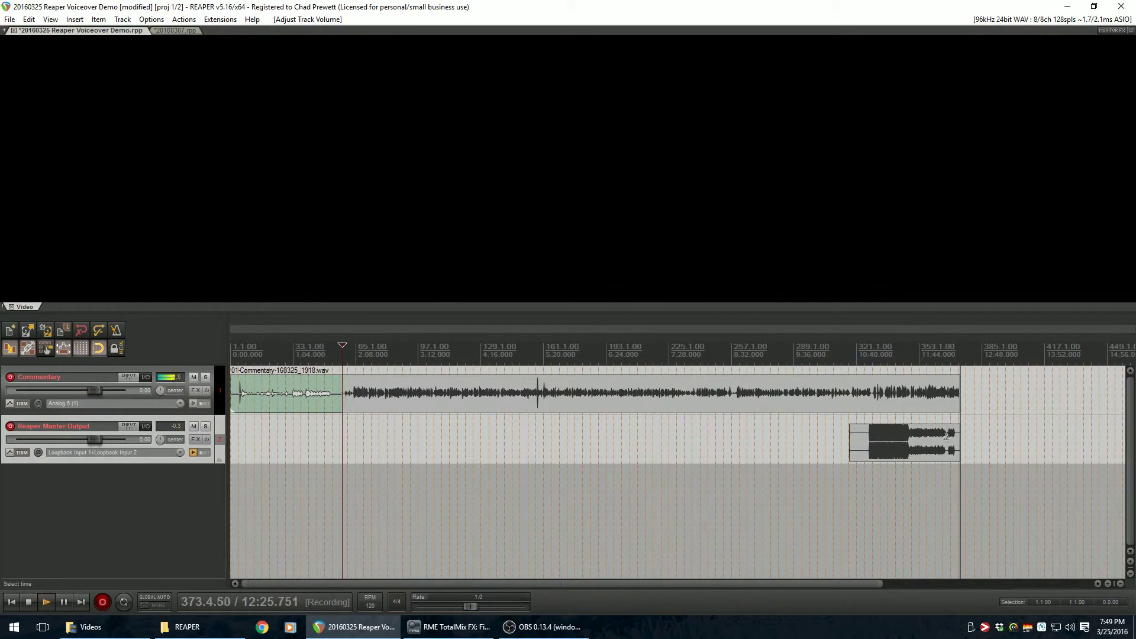